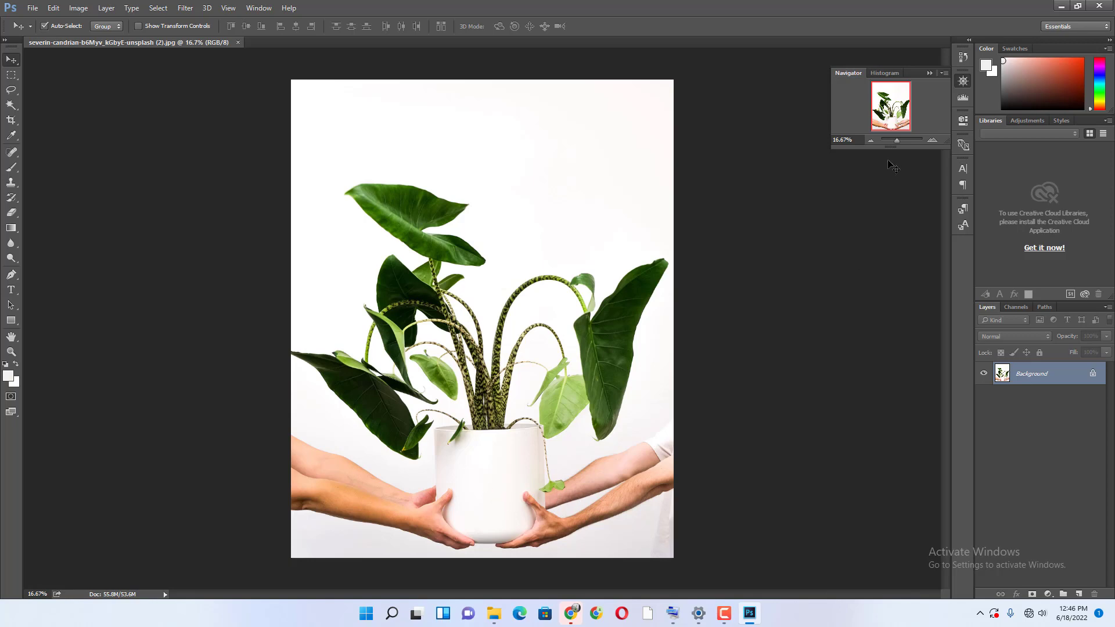
click(933, 139)
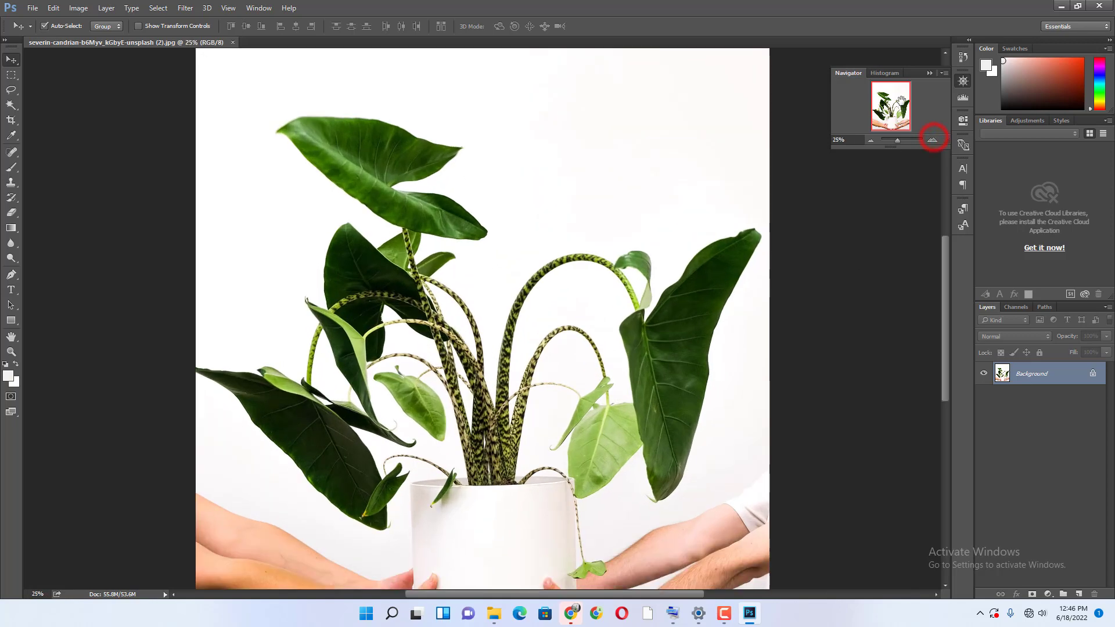
drag(891, 96, 891, 103)
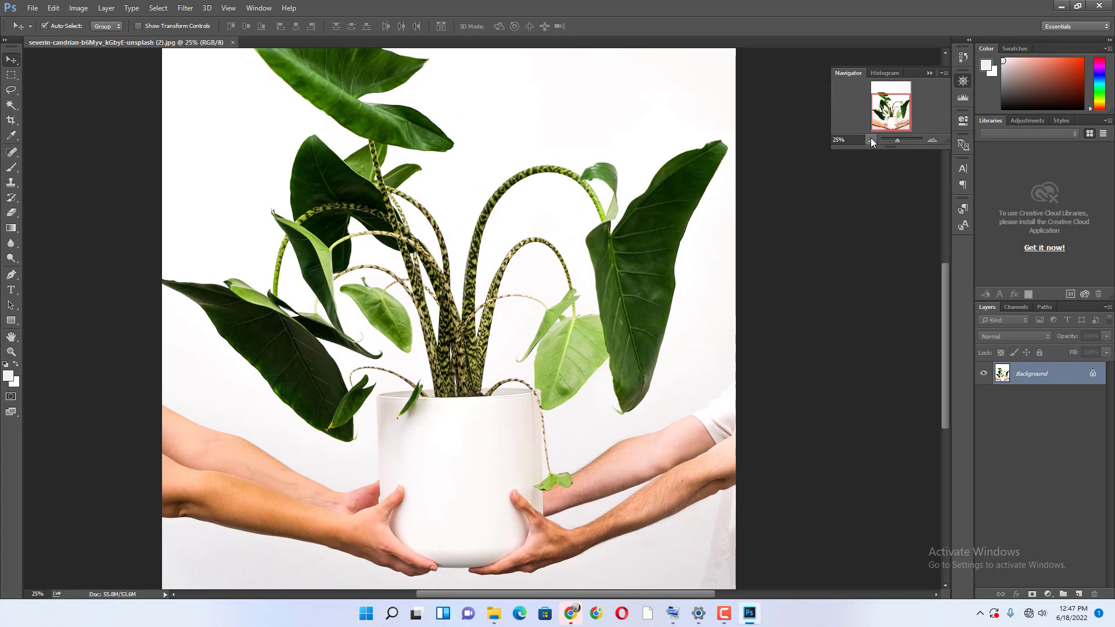
click(870, 141)
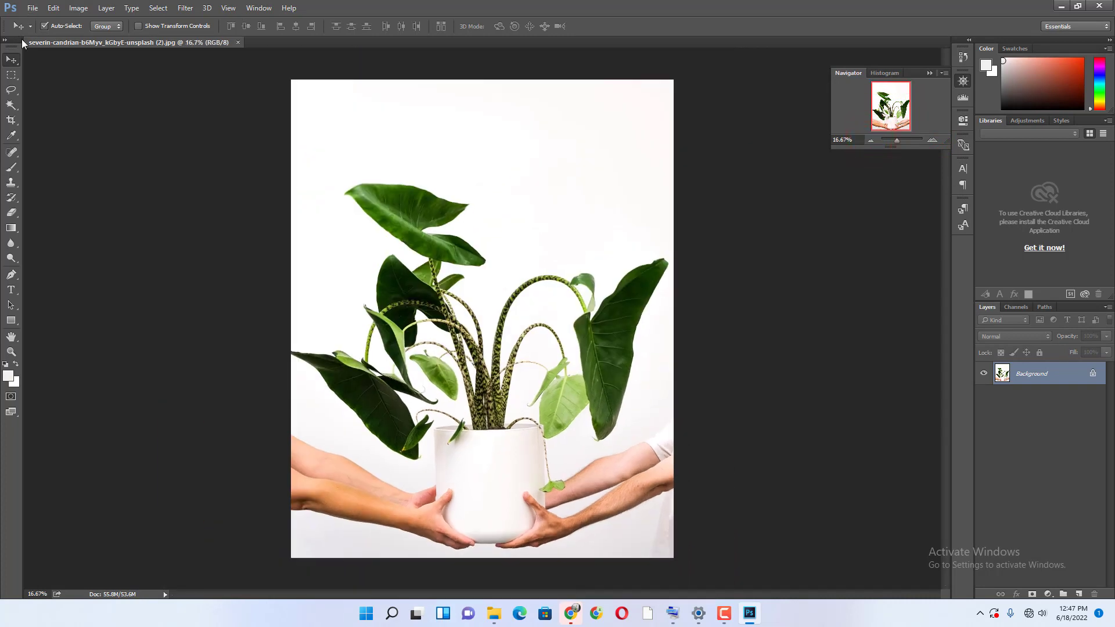
click(33, 9)
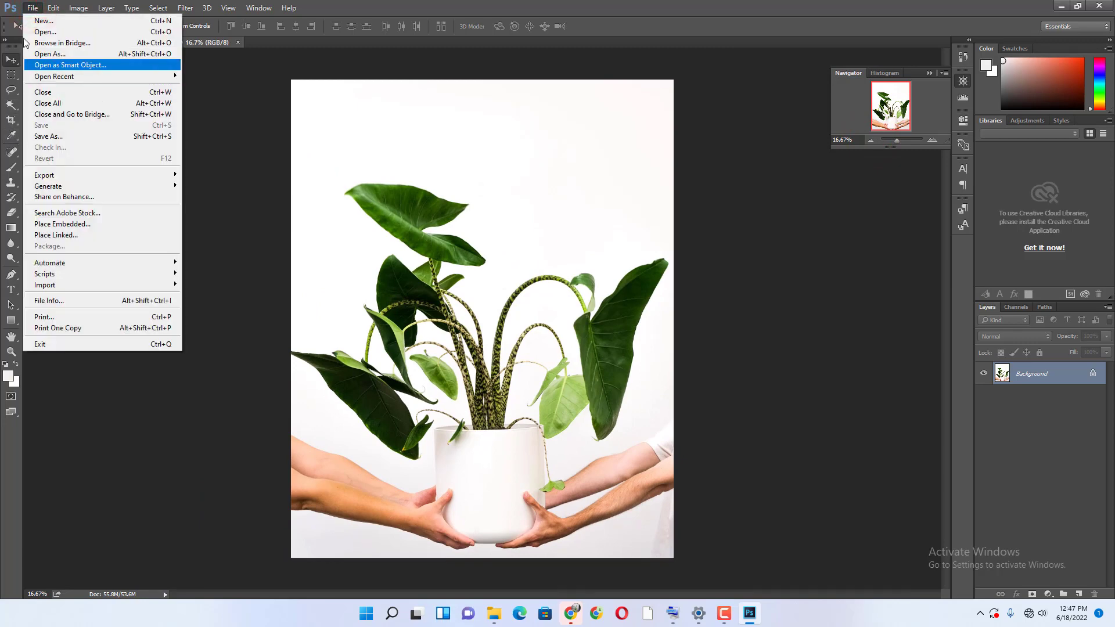
click(10, 60)
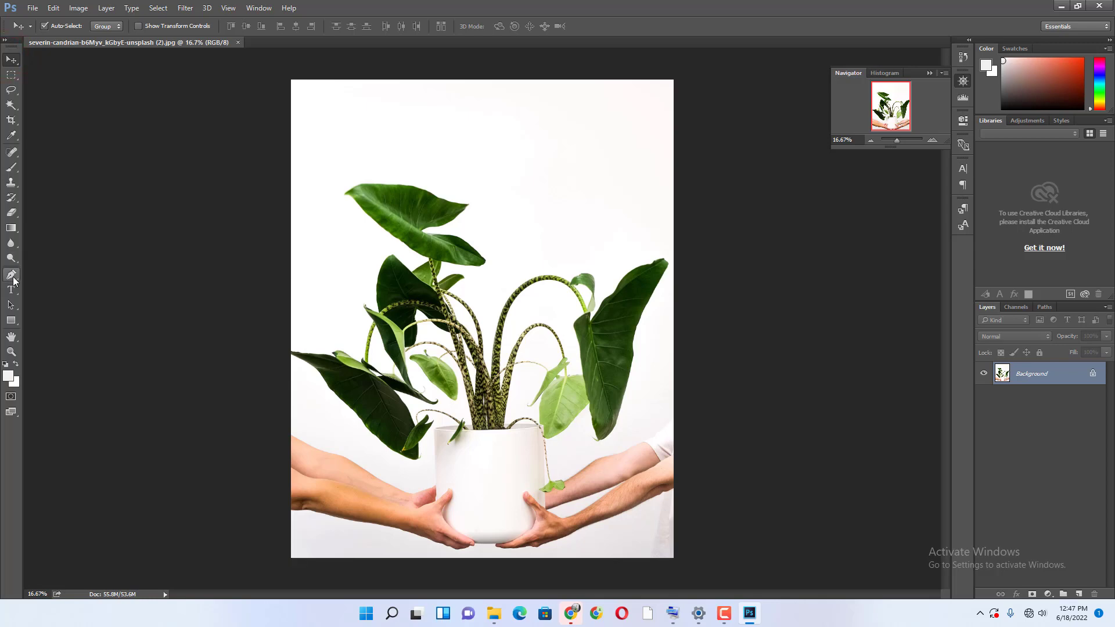
With the Pen tool, start a path down the pot's left side, curving across the left hand to the pot's base
click(12, 278)
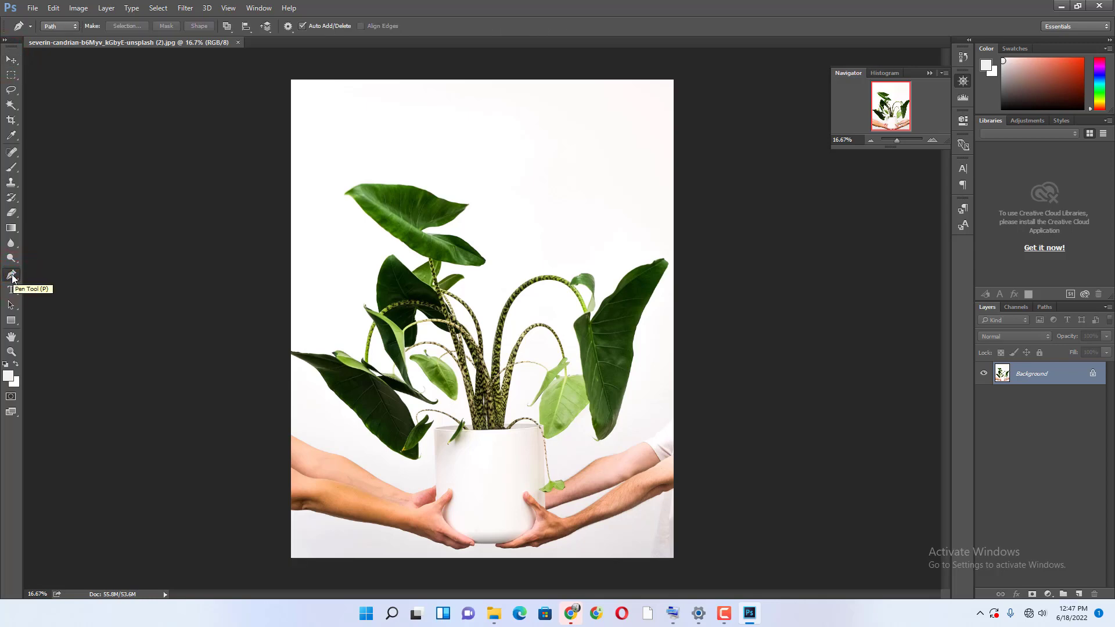
right_click(12, 276)
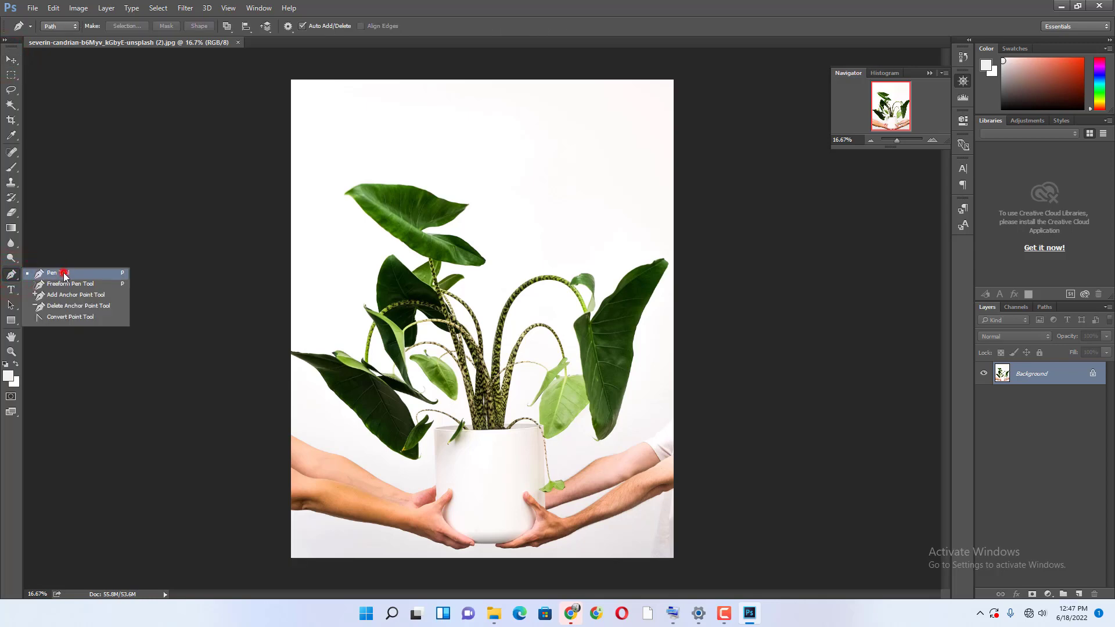
click(64, 274)
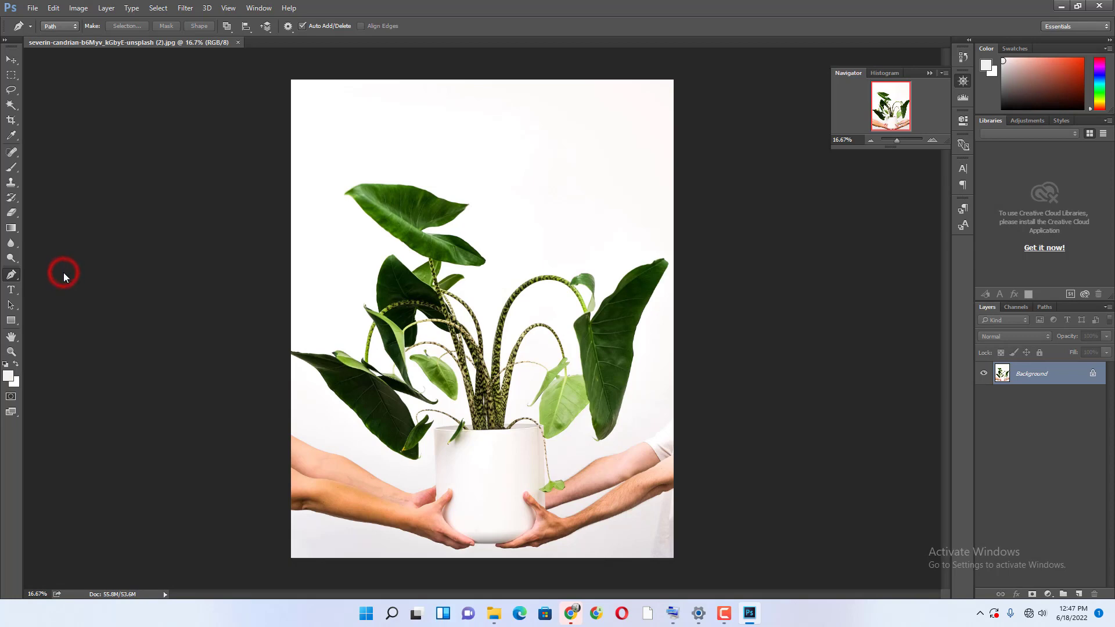
click(932, 140)
click(888, 104)
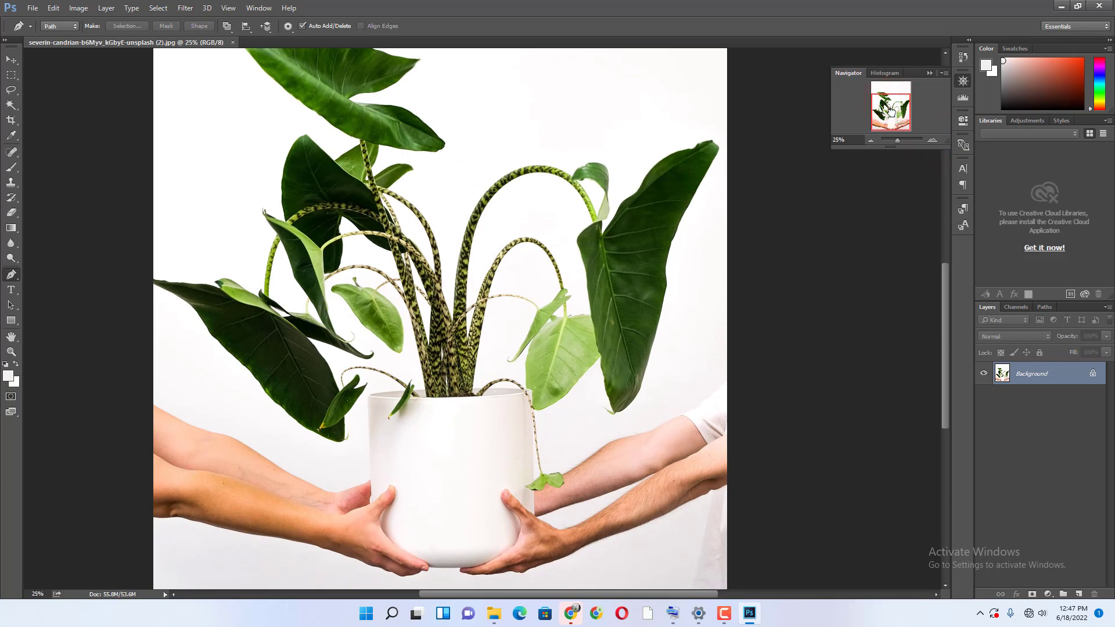
click(930, 140)
click(893, 105)
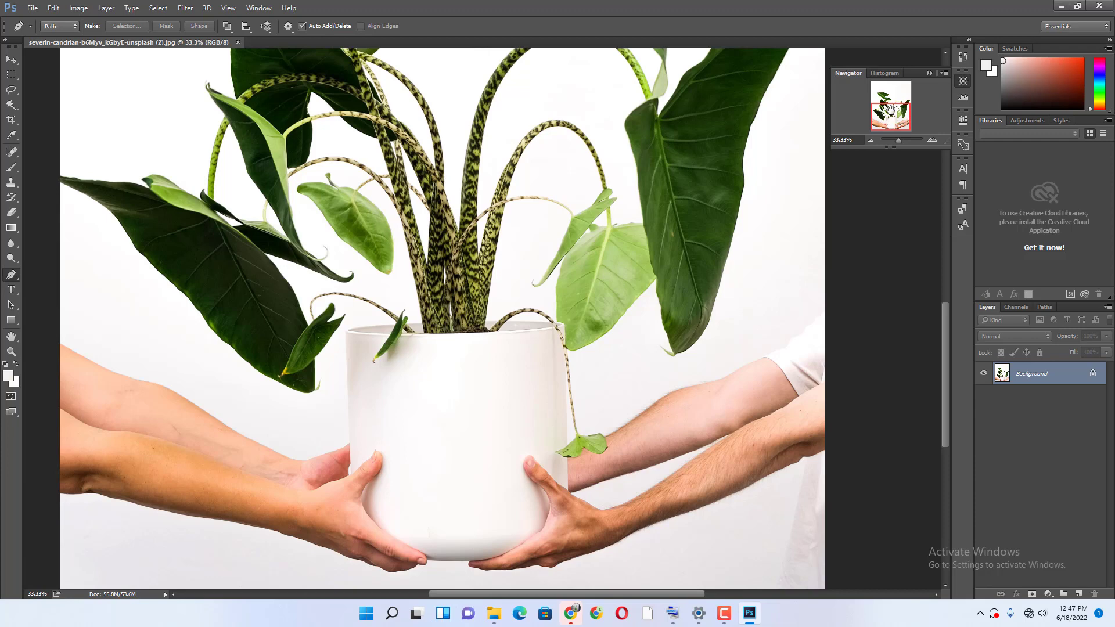
click(349, 431)
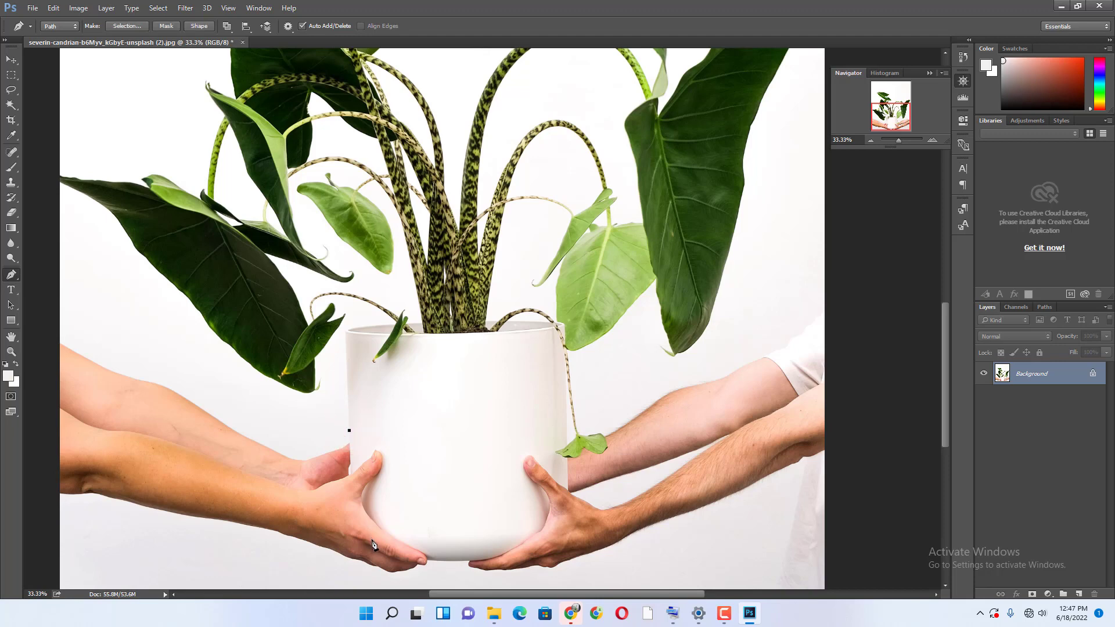
click(350, 466)
drag(432, 561, 521, 558)
drag(521, 558, 518, 559)
alt+click(432, 561)
Continue the path along the pot's base and up its right side to the small hanging leaf
drag(493, 563, 508, 559)
alt+click(494, 562)
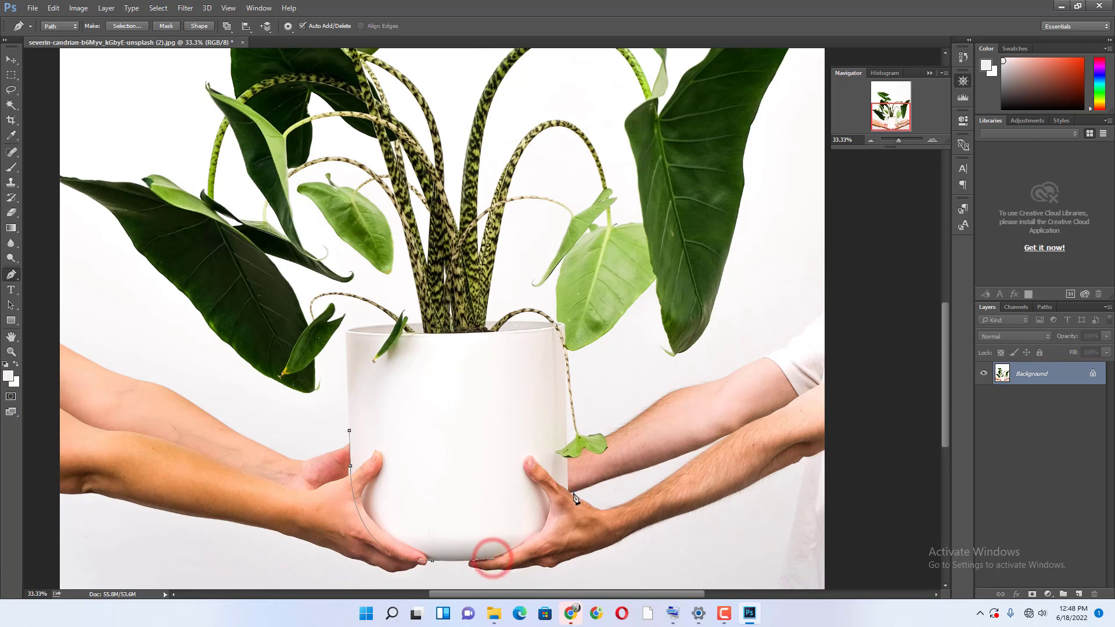
drag(569, 490, 572, 430)
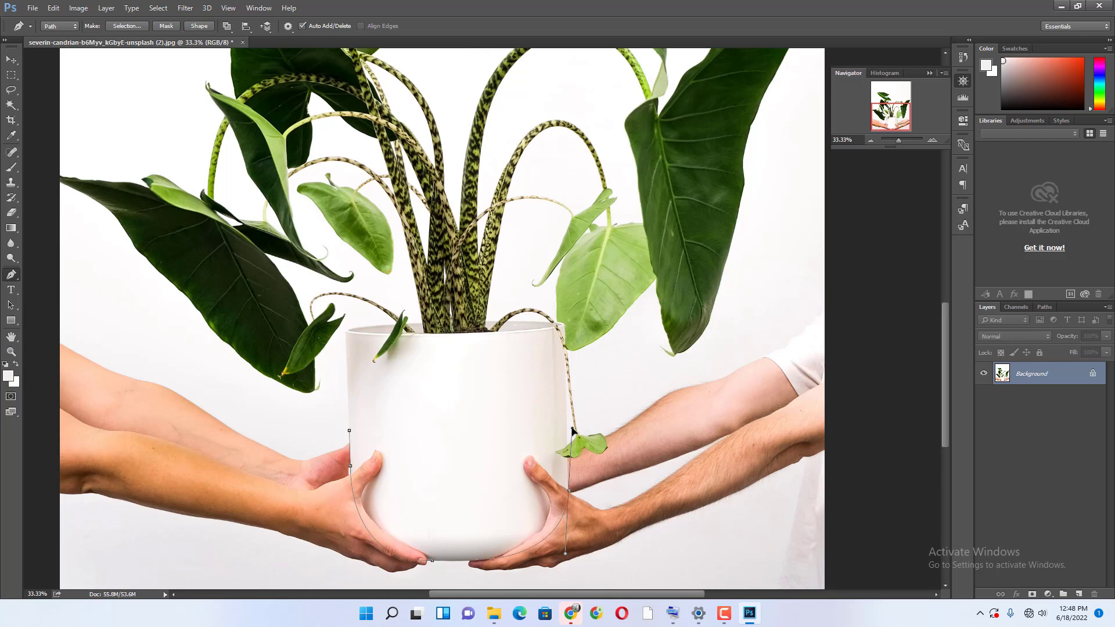
drag(572, 430, 571, 429)
click(932, 140)
drag(898, 119, 899, 124)
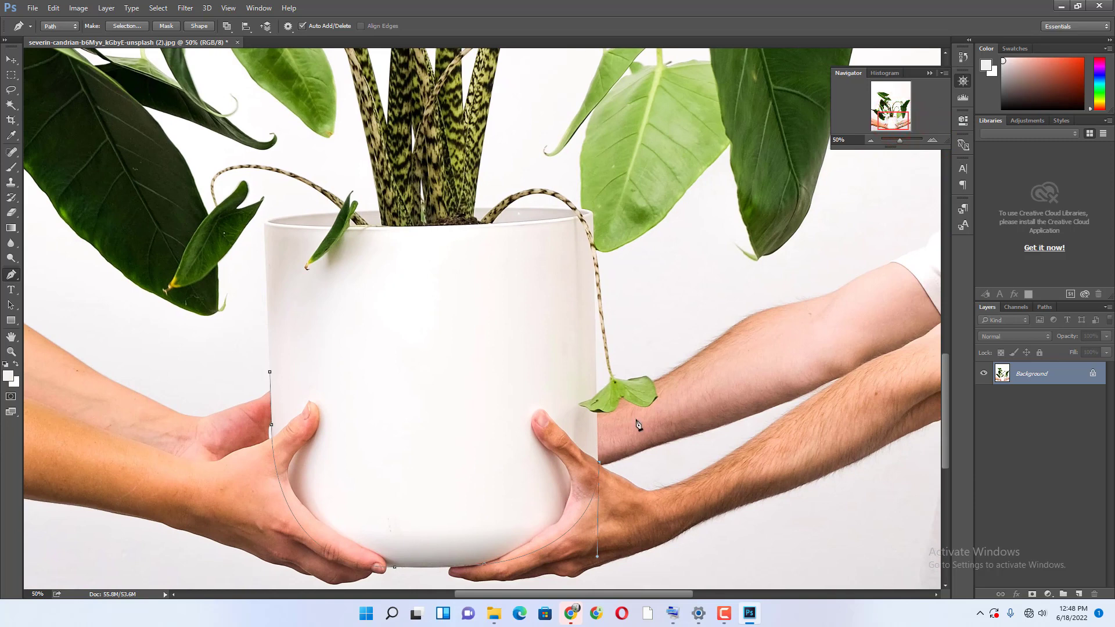
click(597, 414)
Trace the path along the lower edge of the hanging leaf's left lobe to the notch between its lobes
click(931, 140)
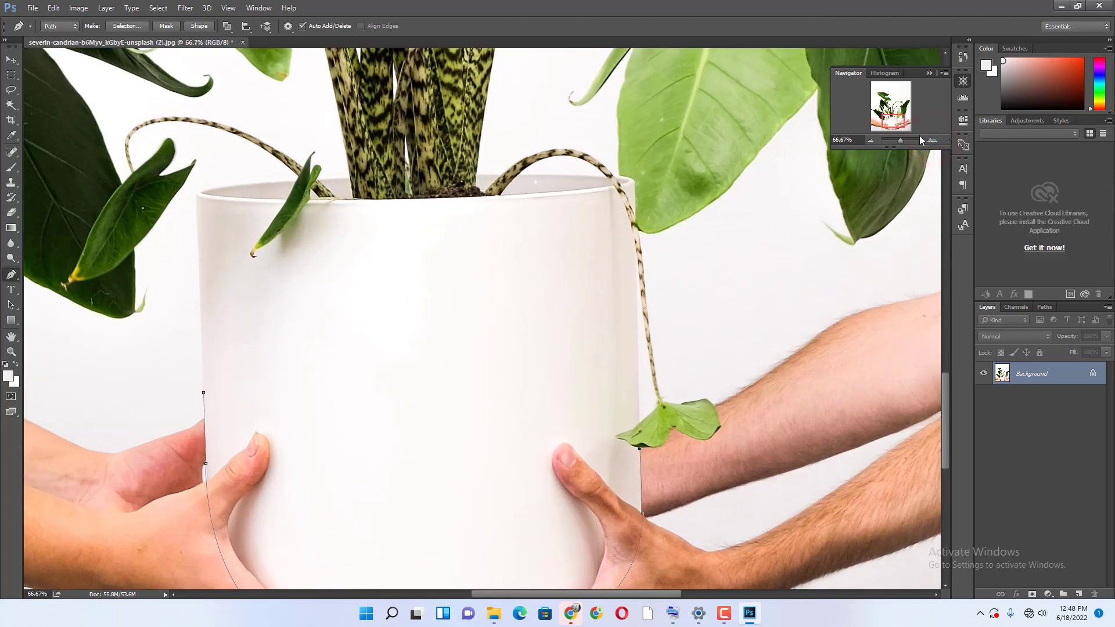
click(930, 140)
drag(895, 121, 901, 126)
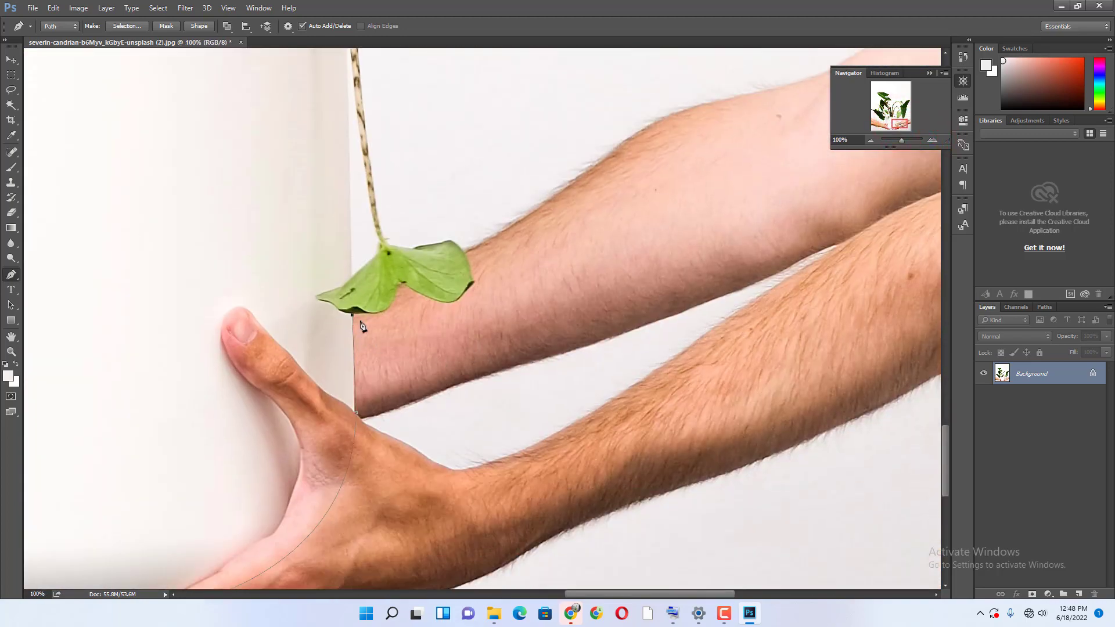
click(383, 314)
click(383, 312)
drag(398, 287, 398, 298)
alt+click(398, 287)
drag(408, 287, 410, 296)
click(409, 286)
Trace the path around the hanging leaf's right lobe, up to its upper tip above the forearm
drag(458, 296, 471, 284)
click(458, 296)
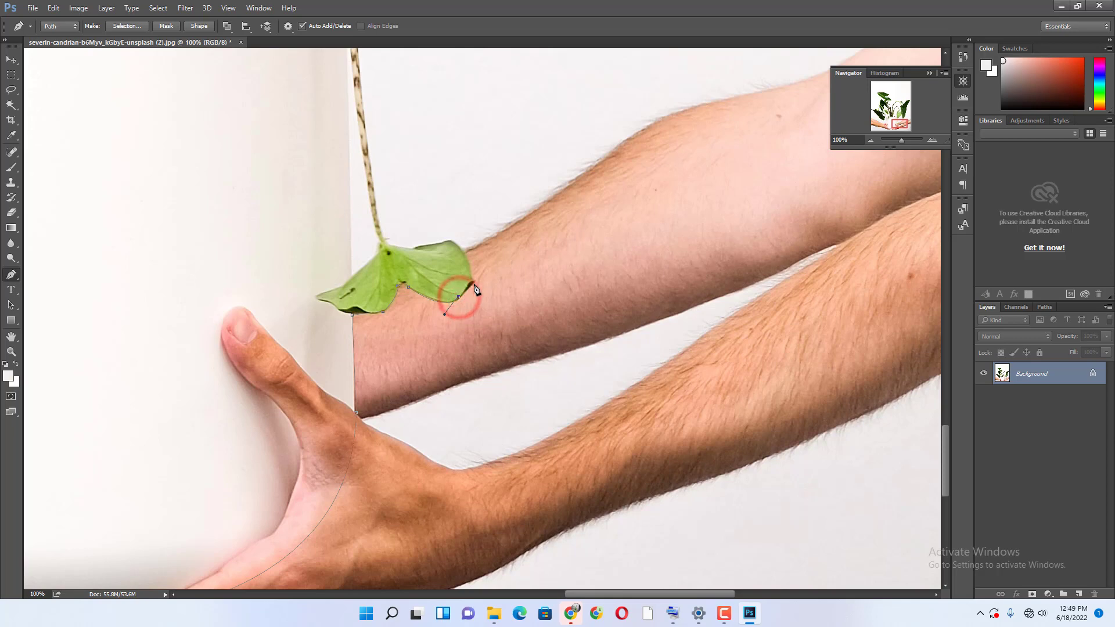
click(474, 284)
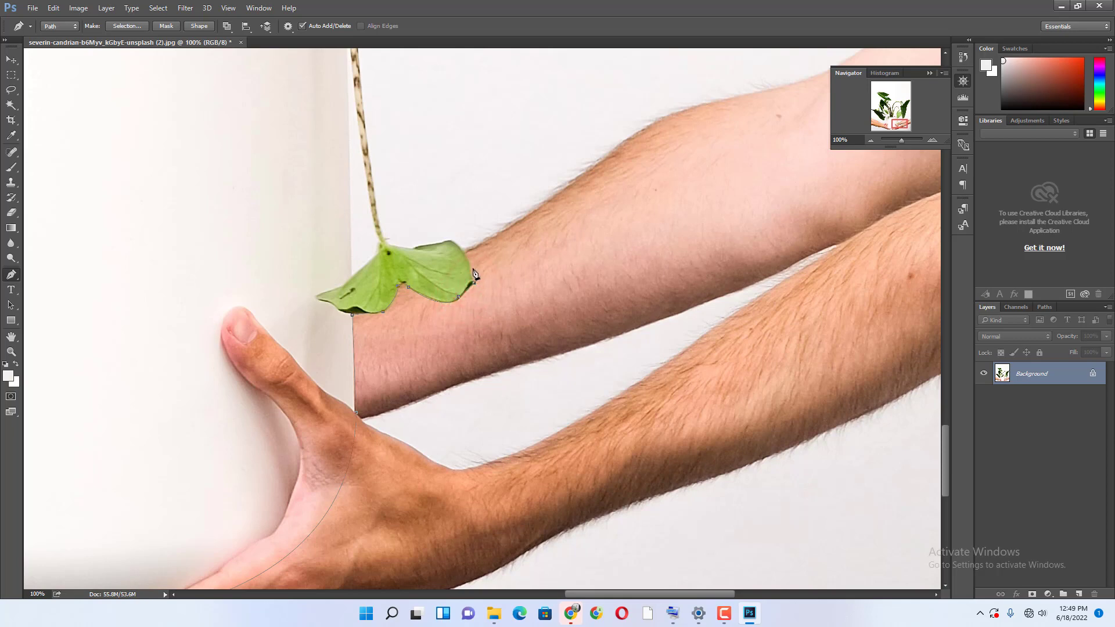
drag(471, 263, 471, 270)
click(470, 264)
drag(452, 243, 444, 240)
click(453, 242)
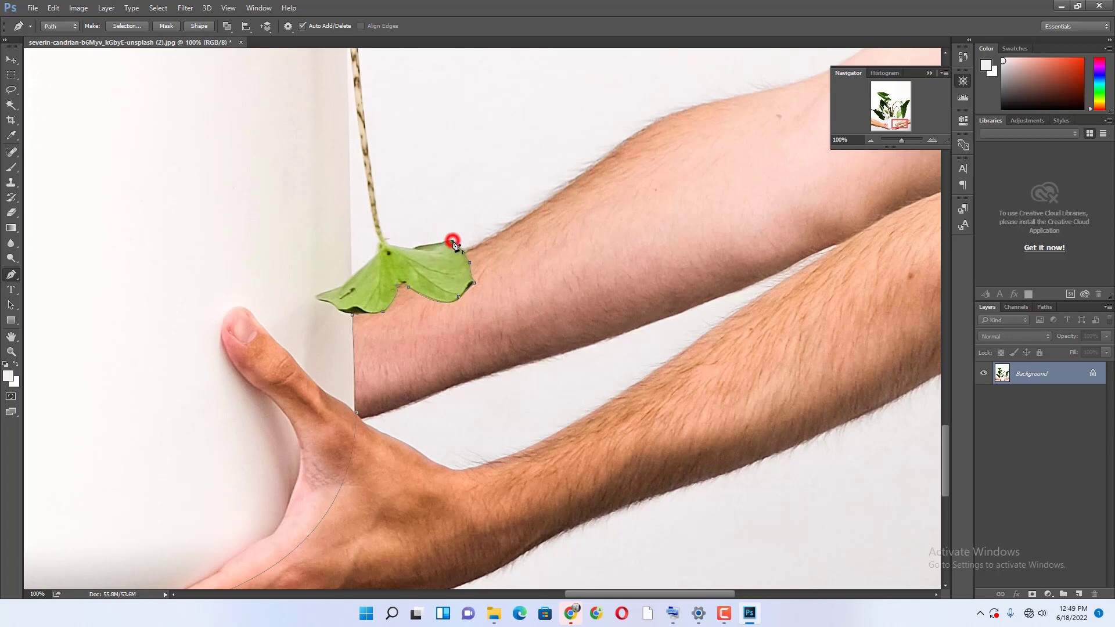
Extend the path above the right arms, around the image's lower corners and above the left arms, closing it at its starting point
click(872, 141)
click(871, 141)
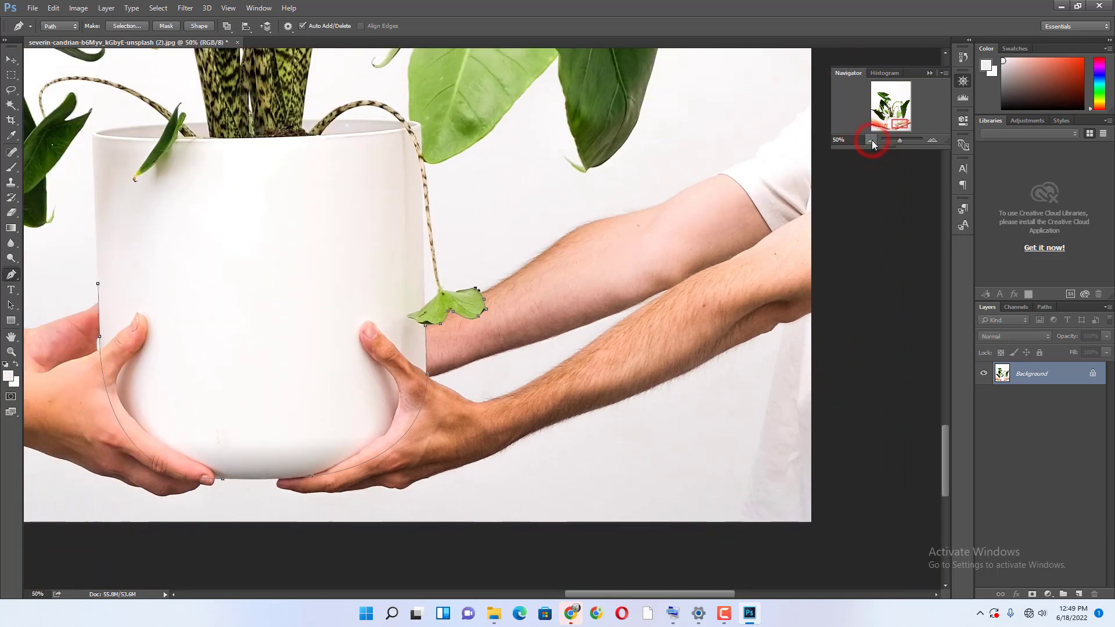
click(872, 141)
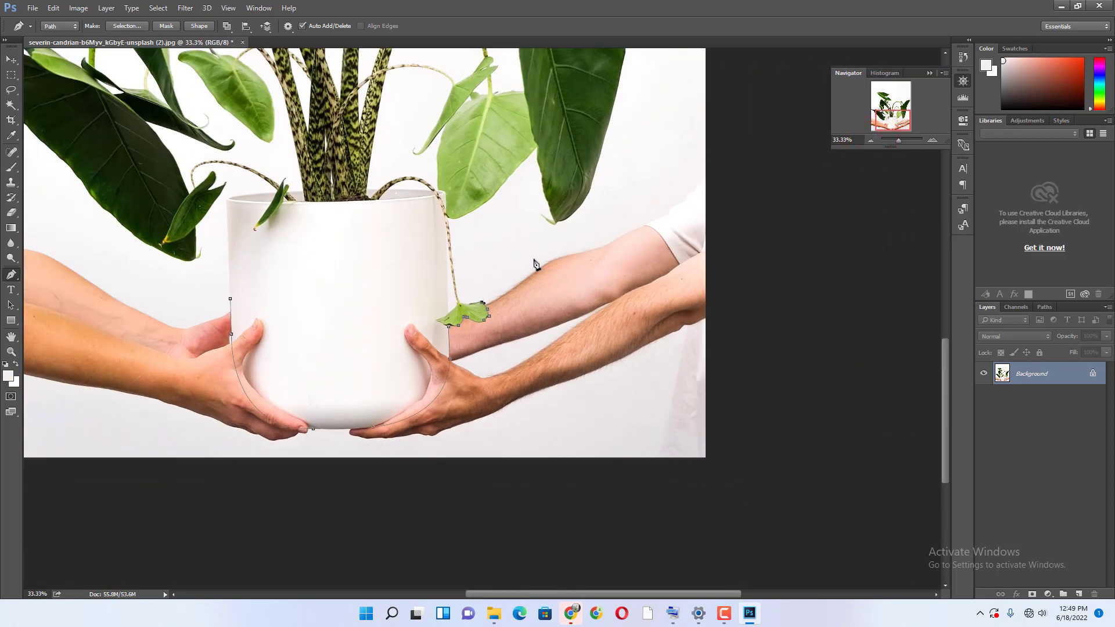
click(530, 245)
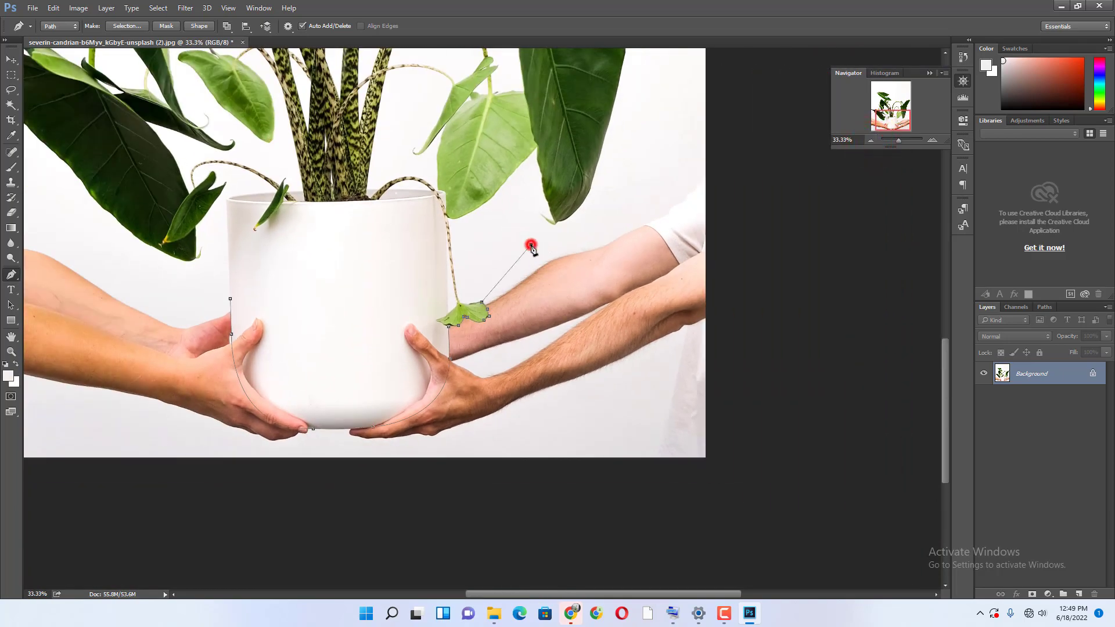
click(705, 183)
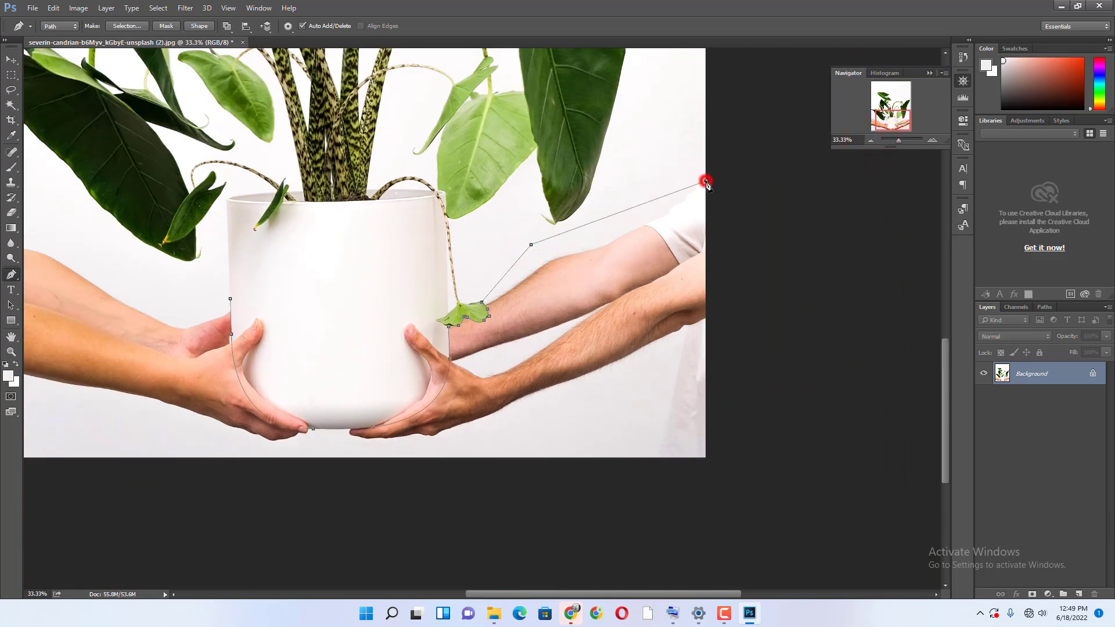
click(707, 459)
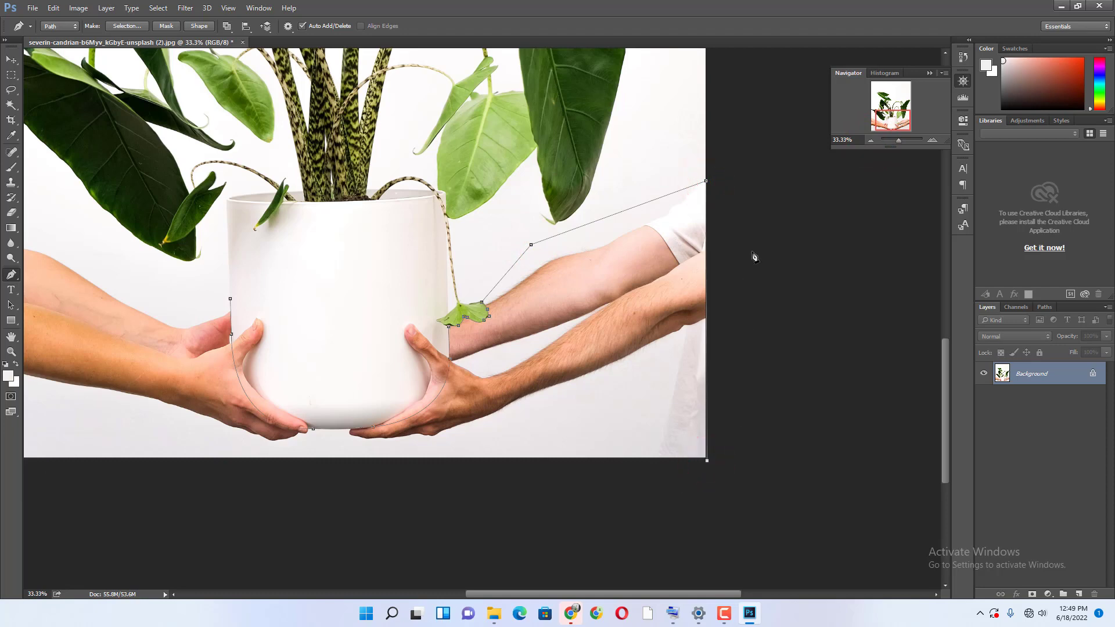
click(871, 140)
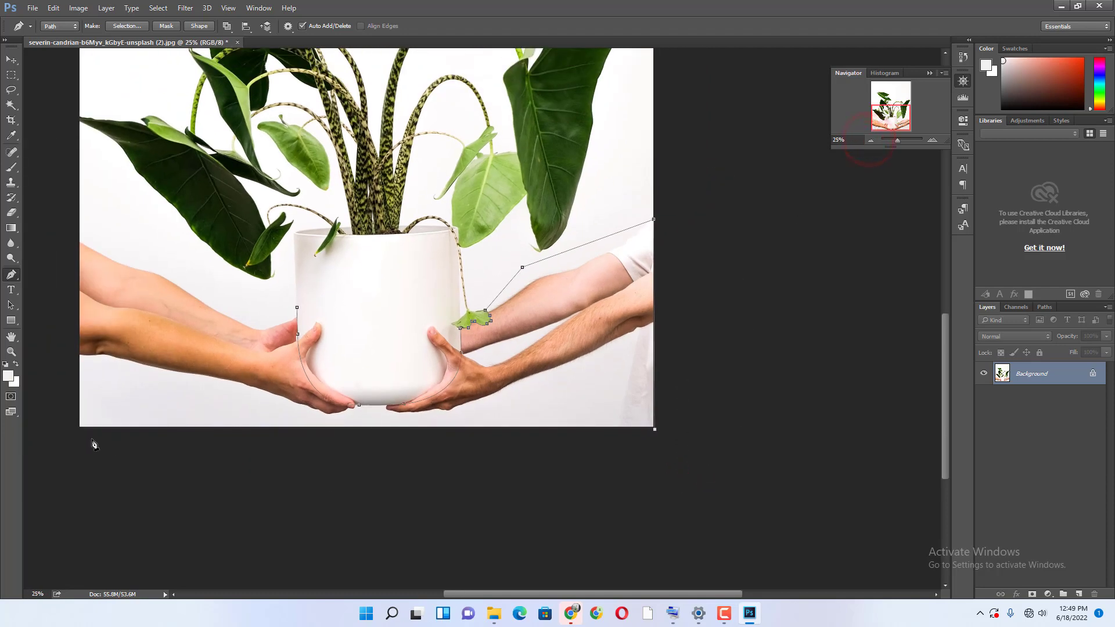
click(69, 428)
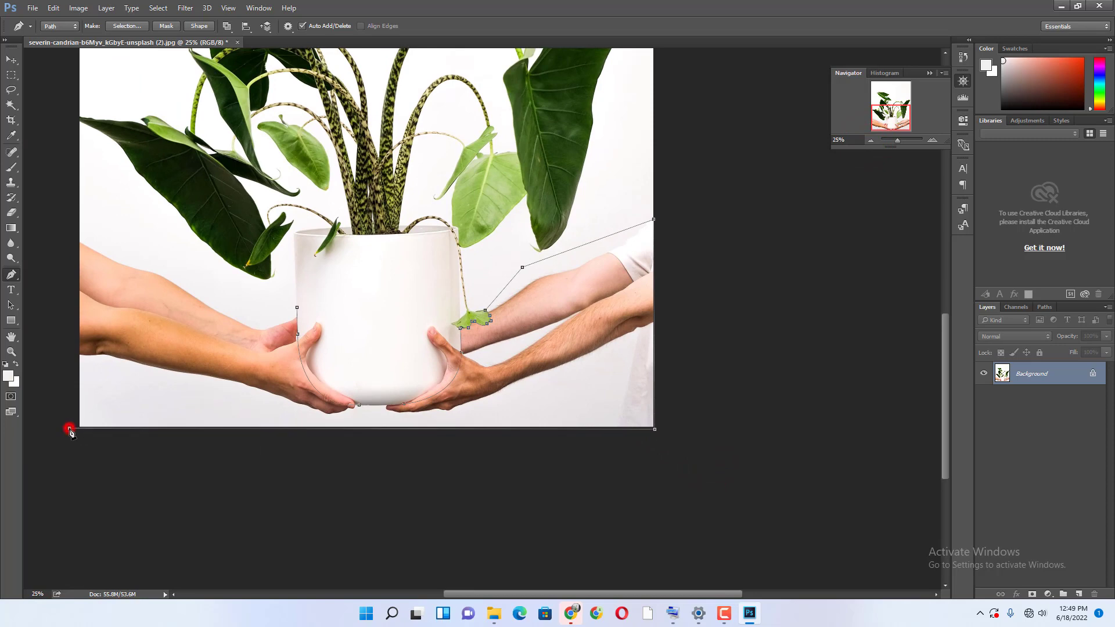
click(71, 215)
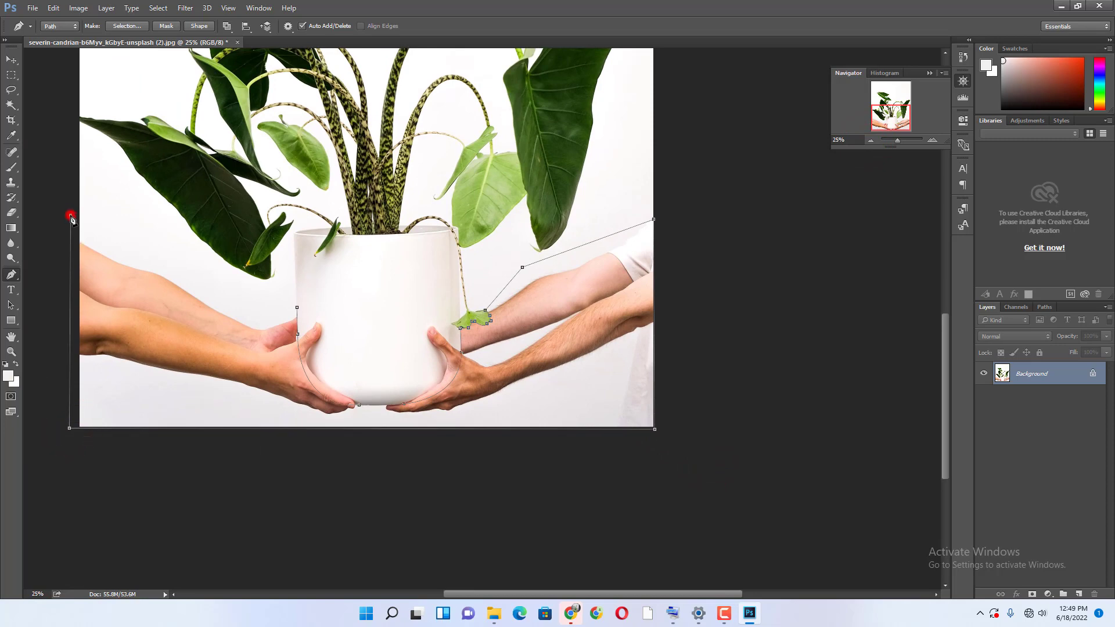
click(297, 308)
Load the Work Path as a selection around the hands and arms, and return to the layer list
click(1047, 308)
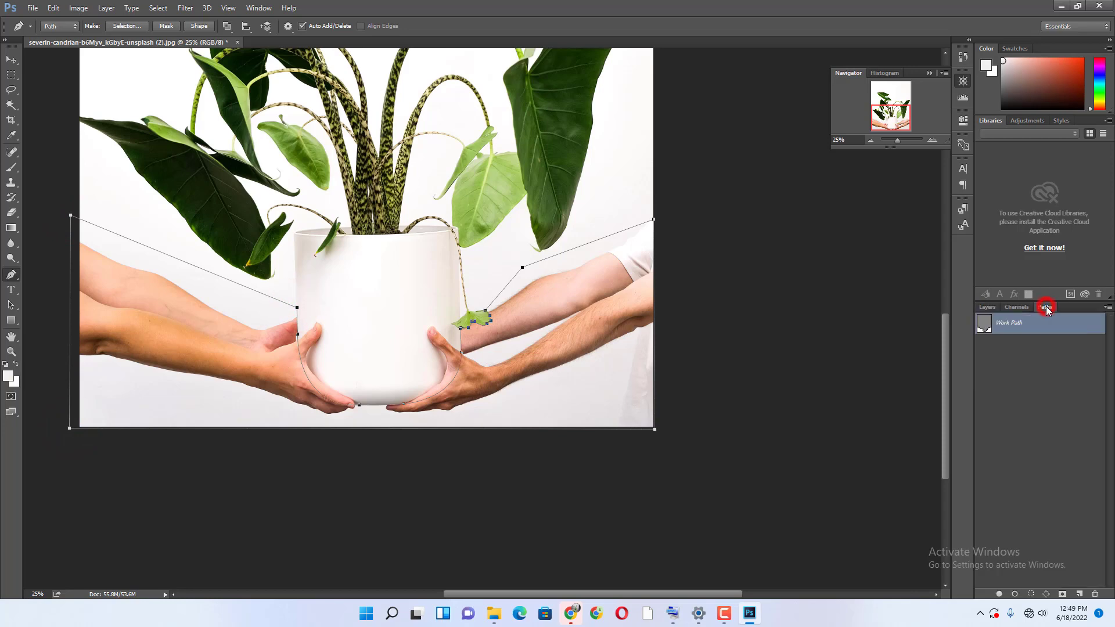
ctrl+click(983, 328)
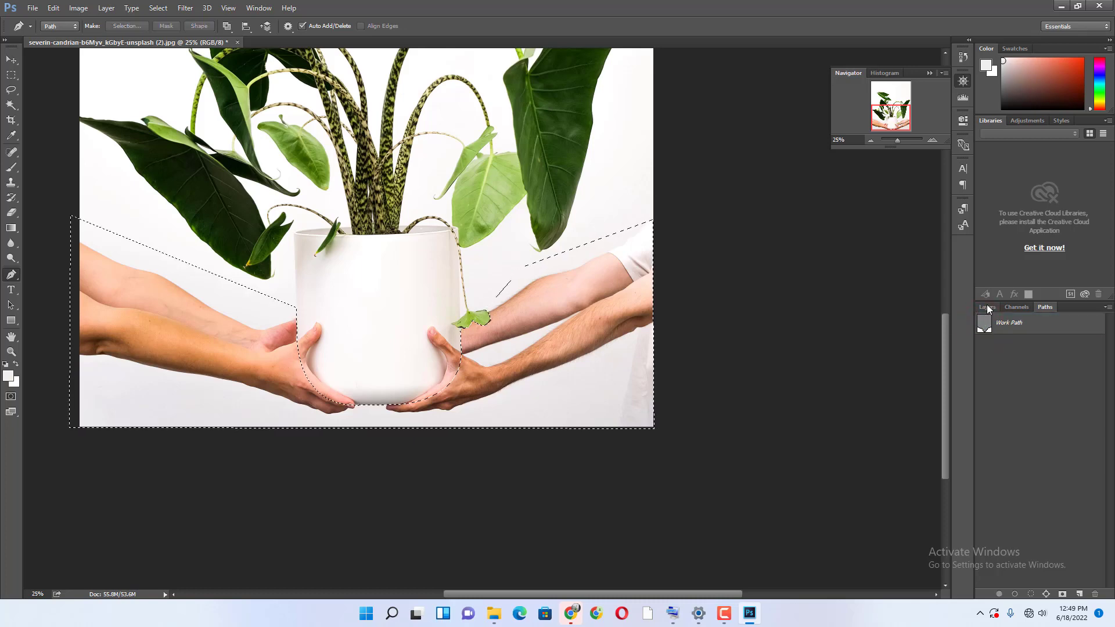
click(987, 306)
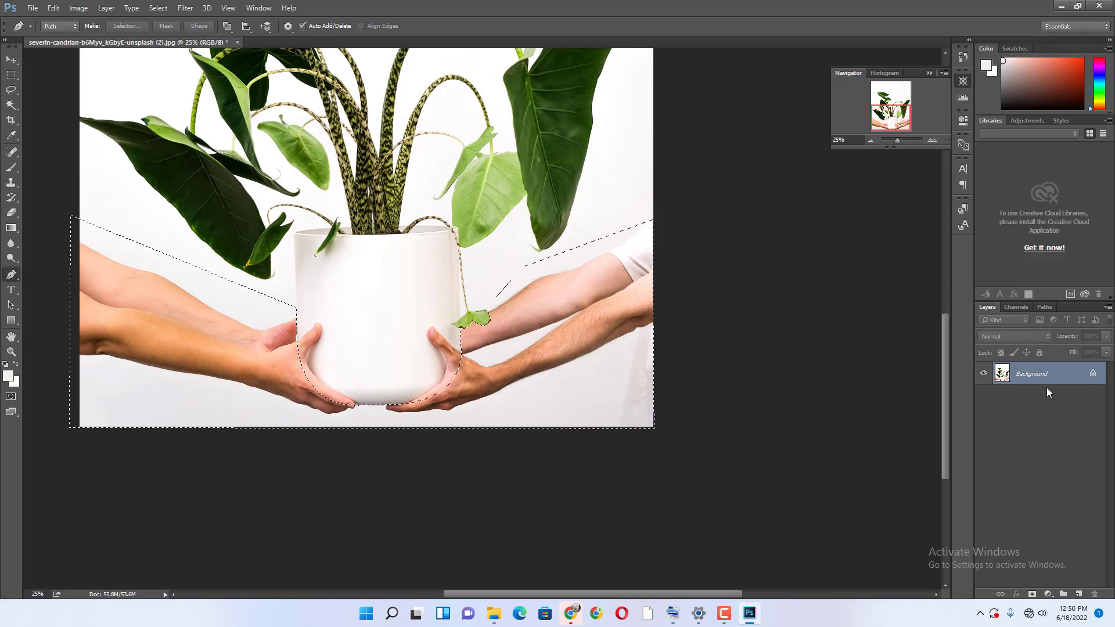
Duplicate the Background layer, hide the original, and make the copy the active layer
drag(1048, 376, 1077, 573)
drag(1048, 376, 1078, 593)
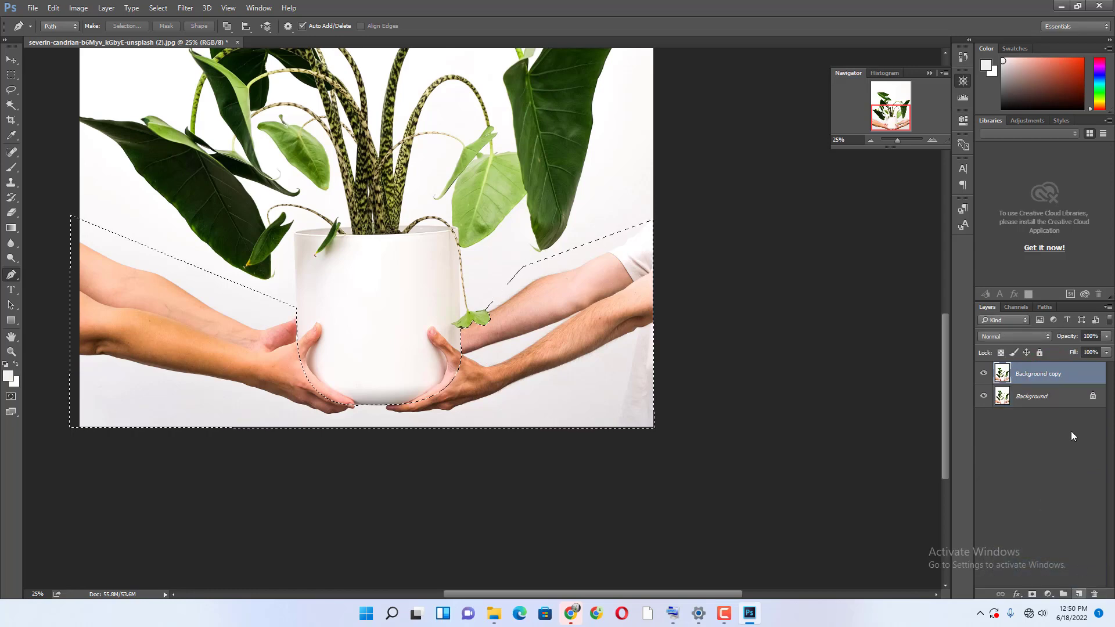
click(984, 396)
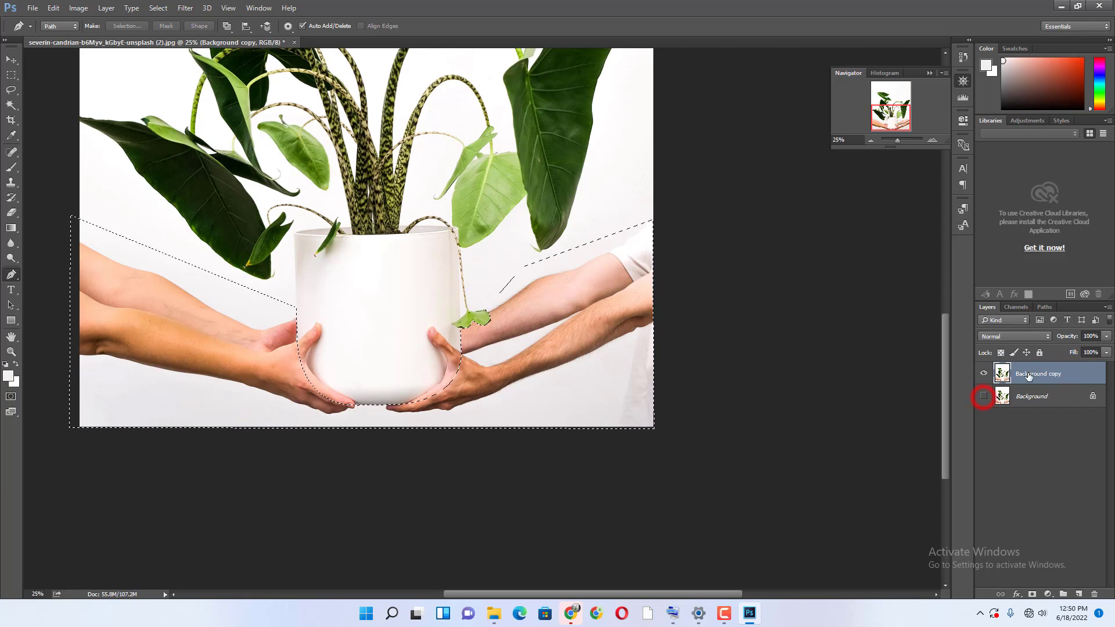
click(1042, 373)
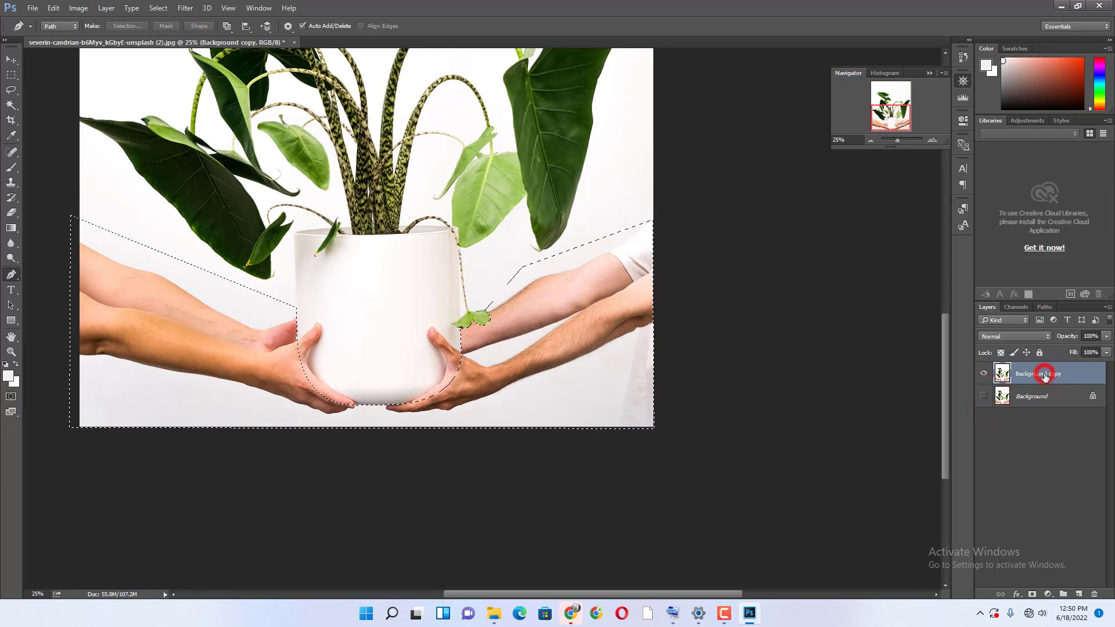
click(1071, 400)
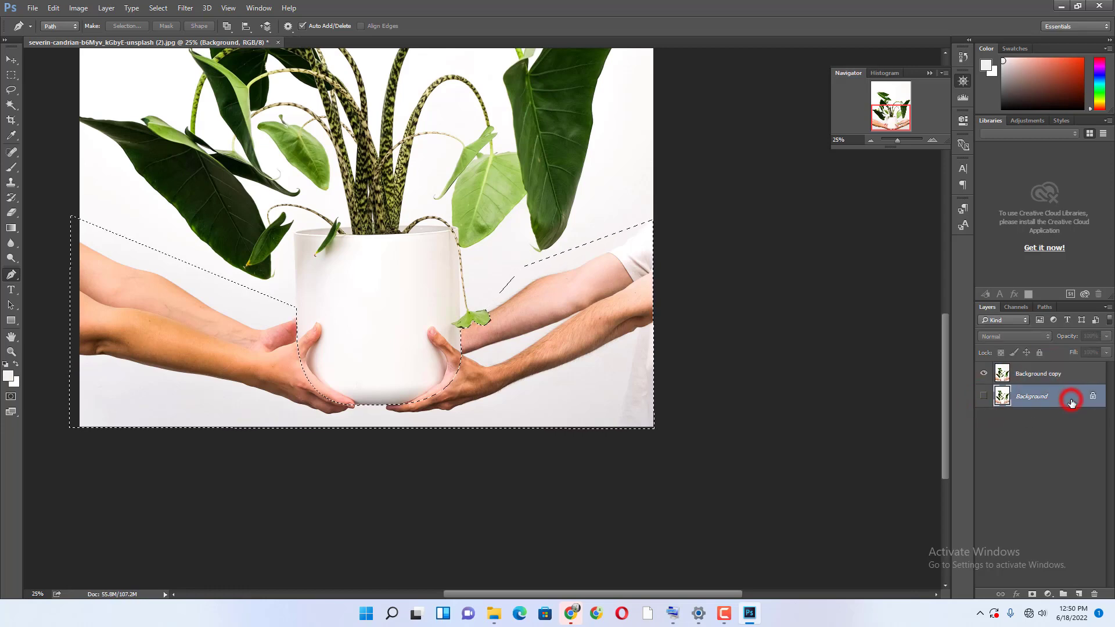
click(1048, 375)
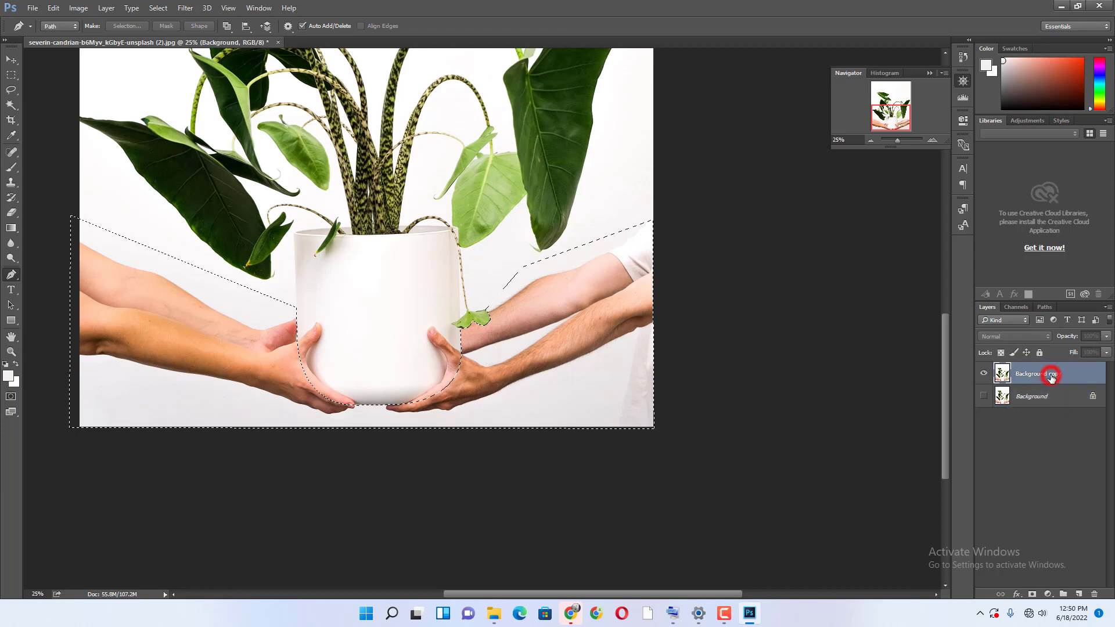
Delete the selected area with the hands and arms from the Background copy layer
click(870, 140)
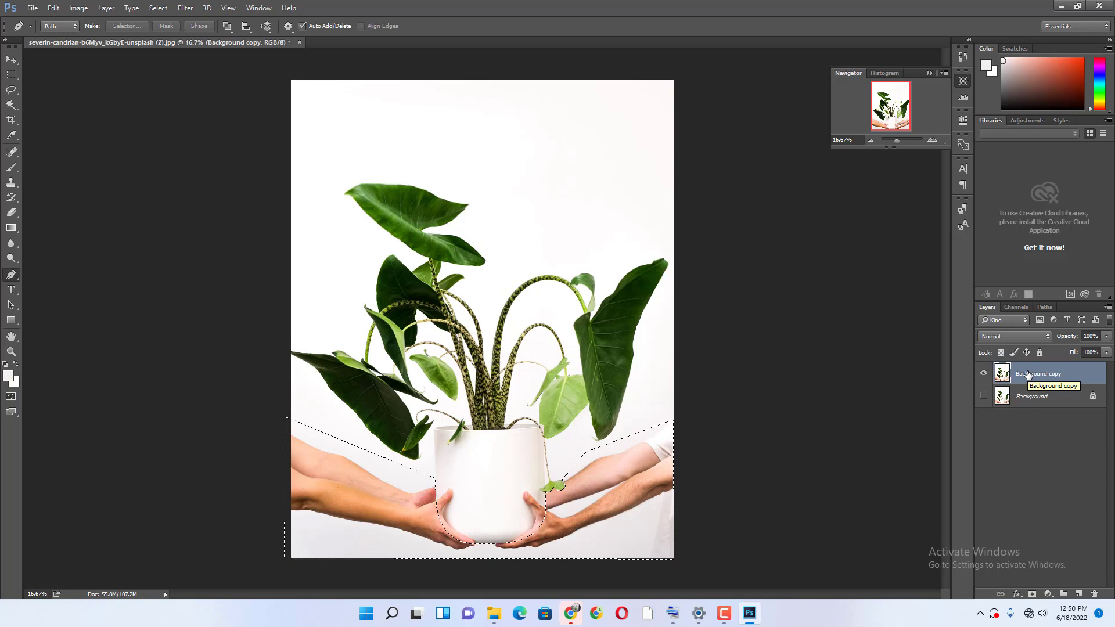
key(Delete)
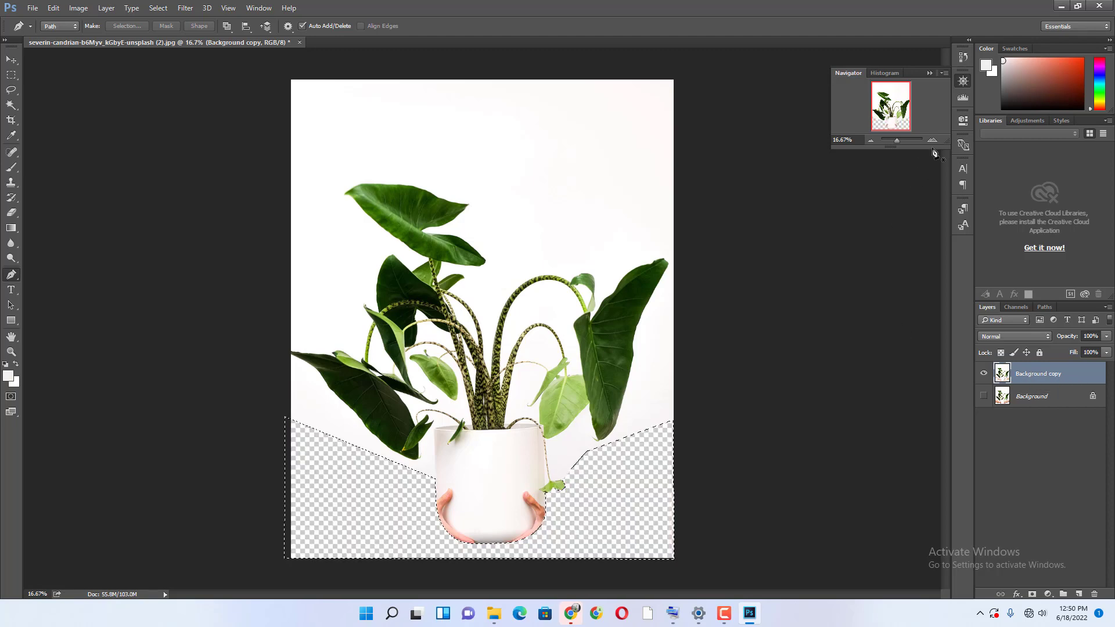
Delete the extra Layer 1 above the Background copy layer
click(1038, 396)
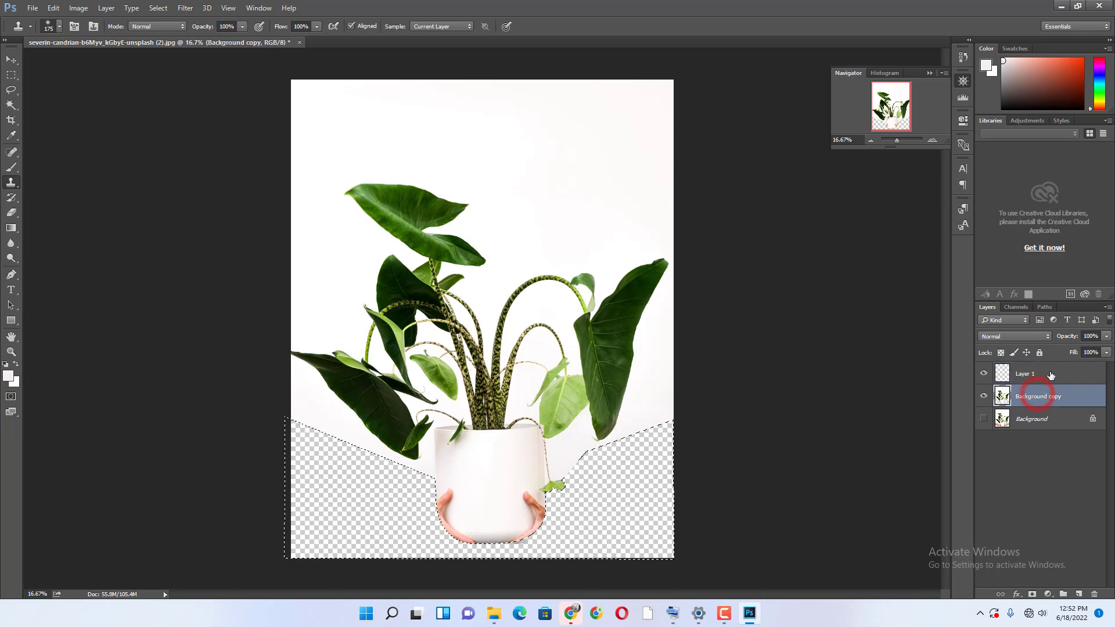
click(1043, 374)
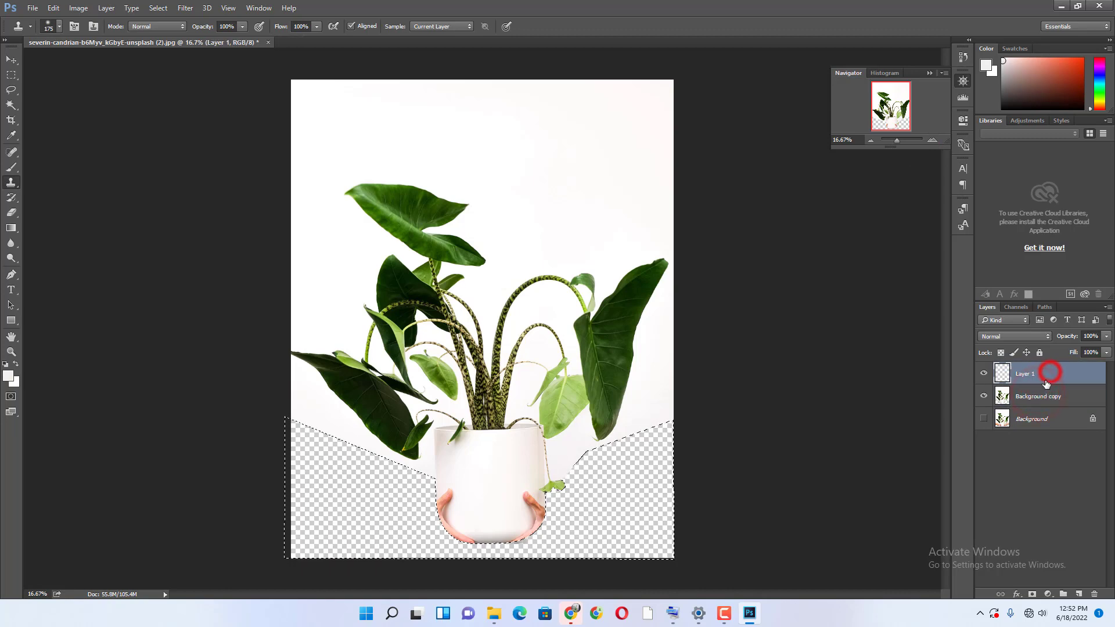
drag(1054, 386, 1093, 593)
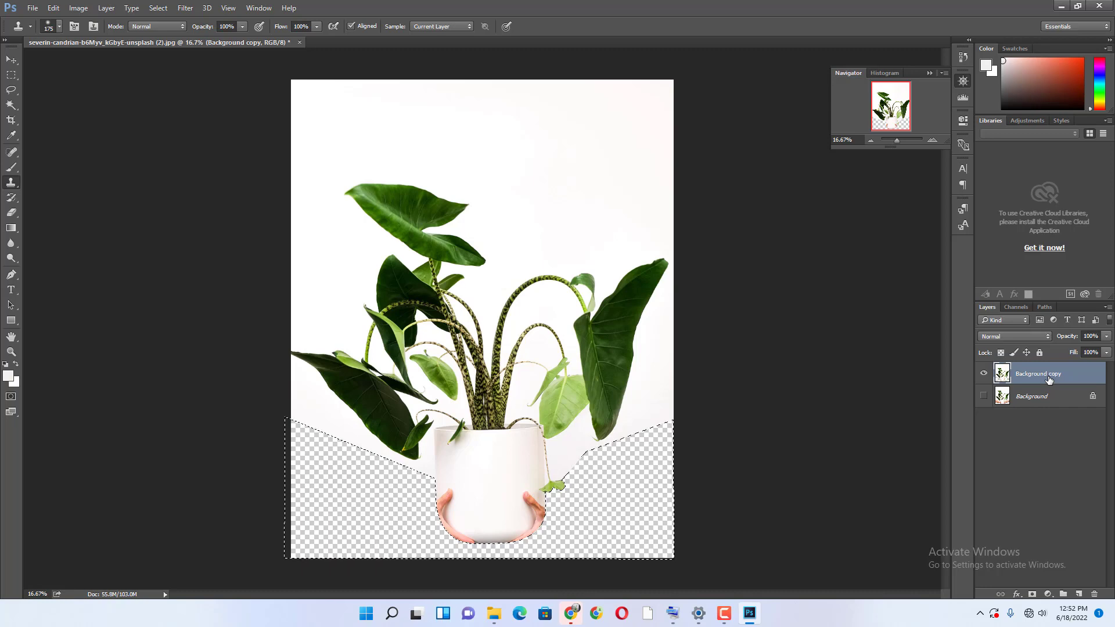
Invert the selection to cover the plant and pot, and add a new empty layer above Background copy
key(ctrl+shift+i)
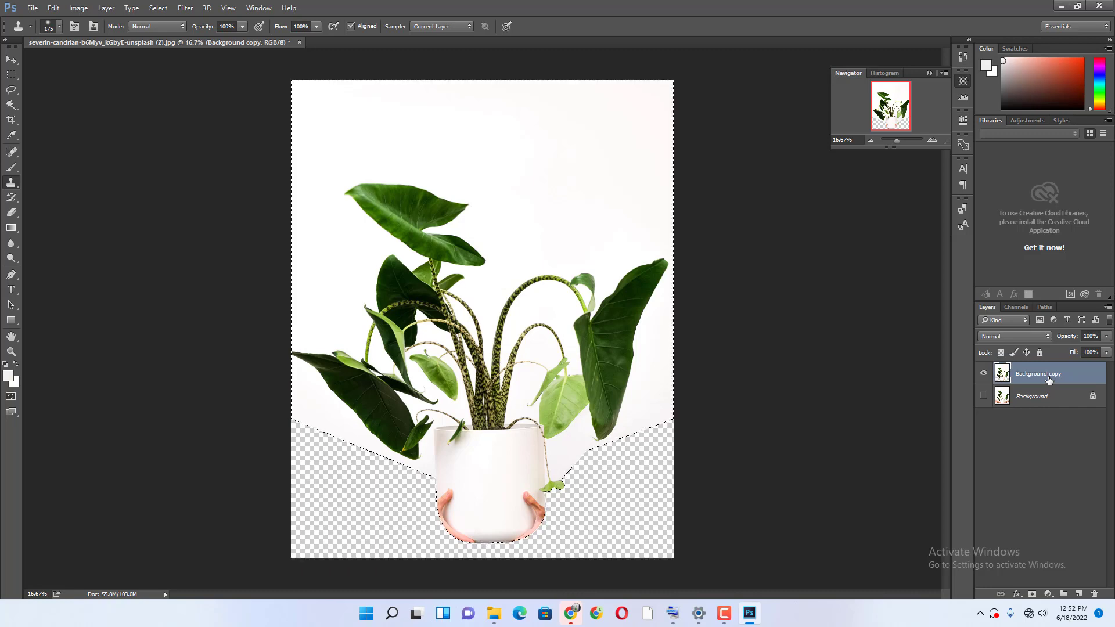
click(1078, 593)
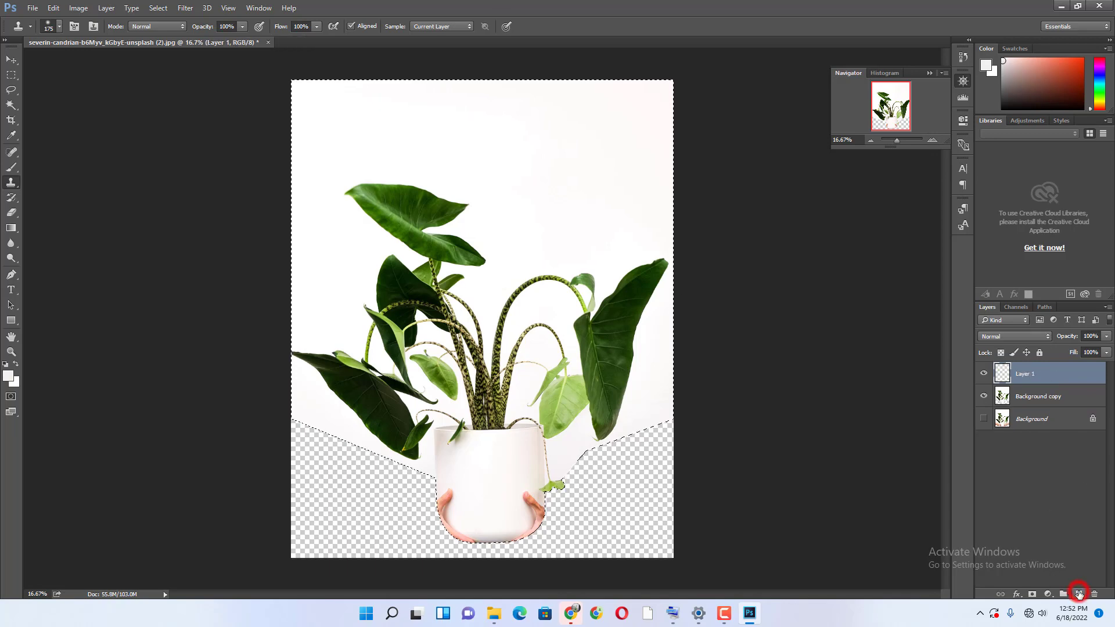
With the Clone Stamp tool, sample the clean pot surface on Background copy and cover the hand on the pot's right side on Layer 1
click(933, 140)
click(934, 141)
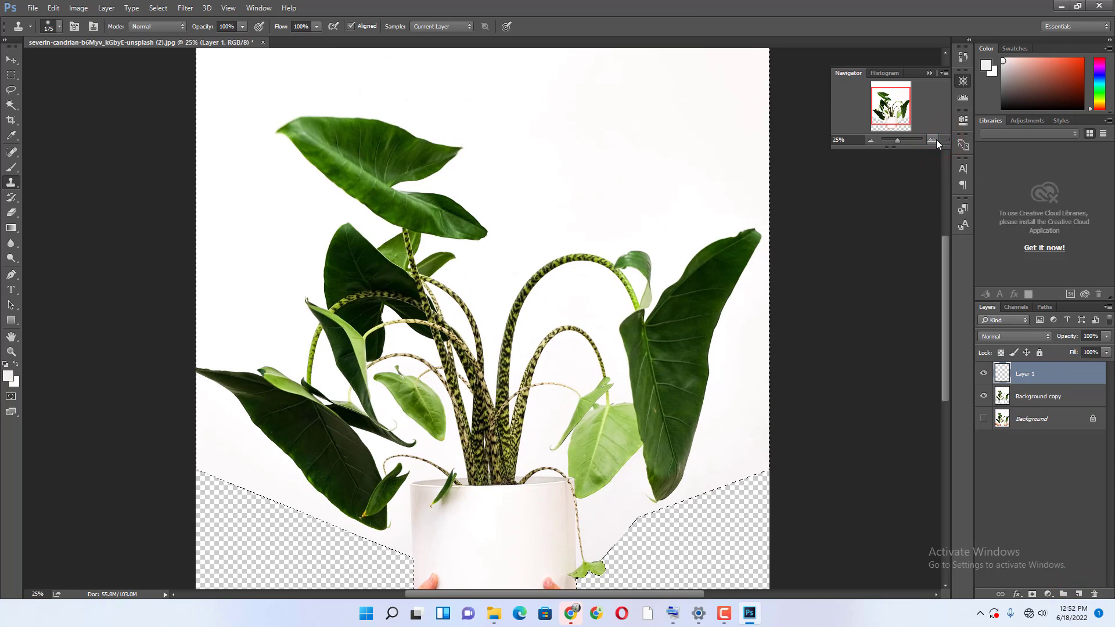
click(931, 141)
drag(891, 100, 897, 123)
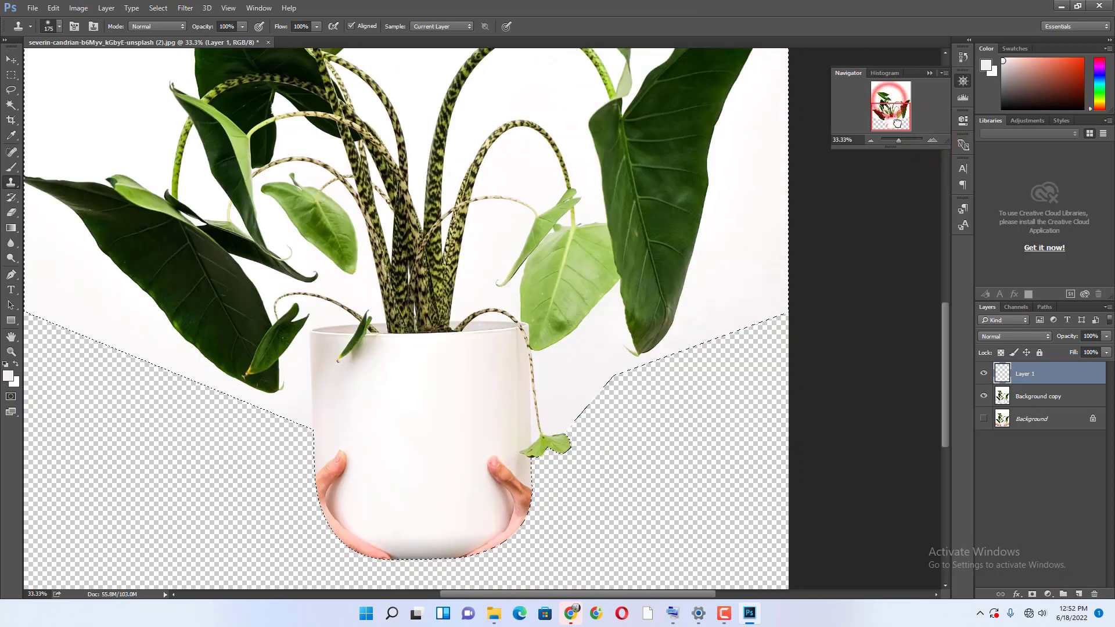
click(12, 183)
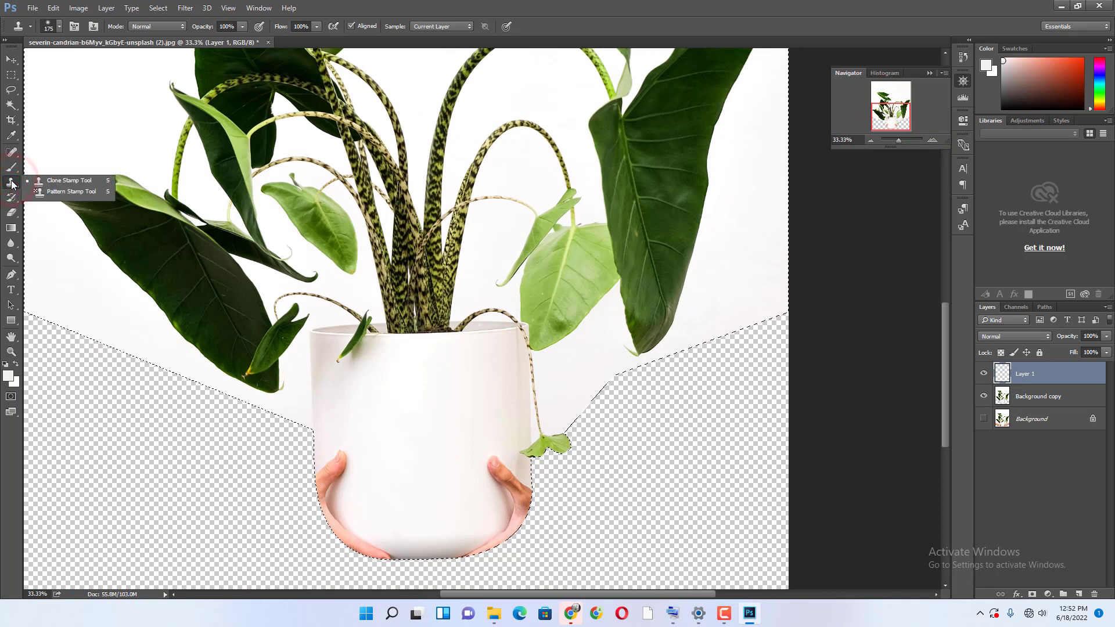
click(69, 180)
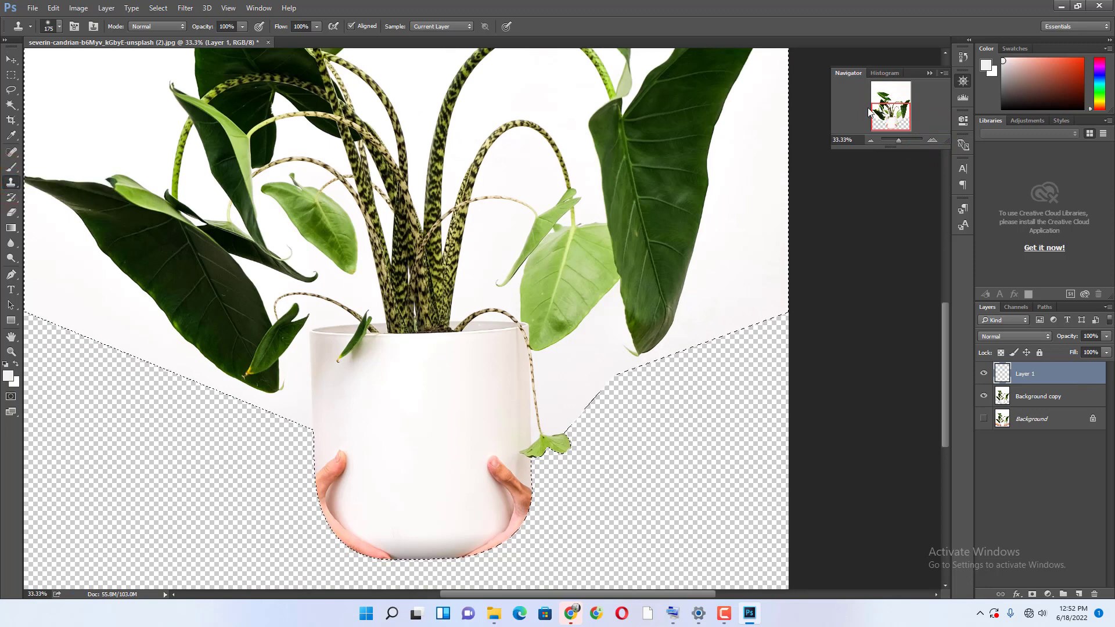
click(931, 141)
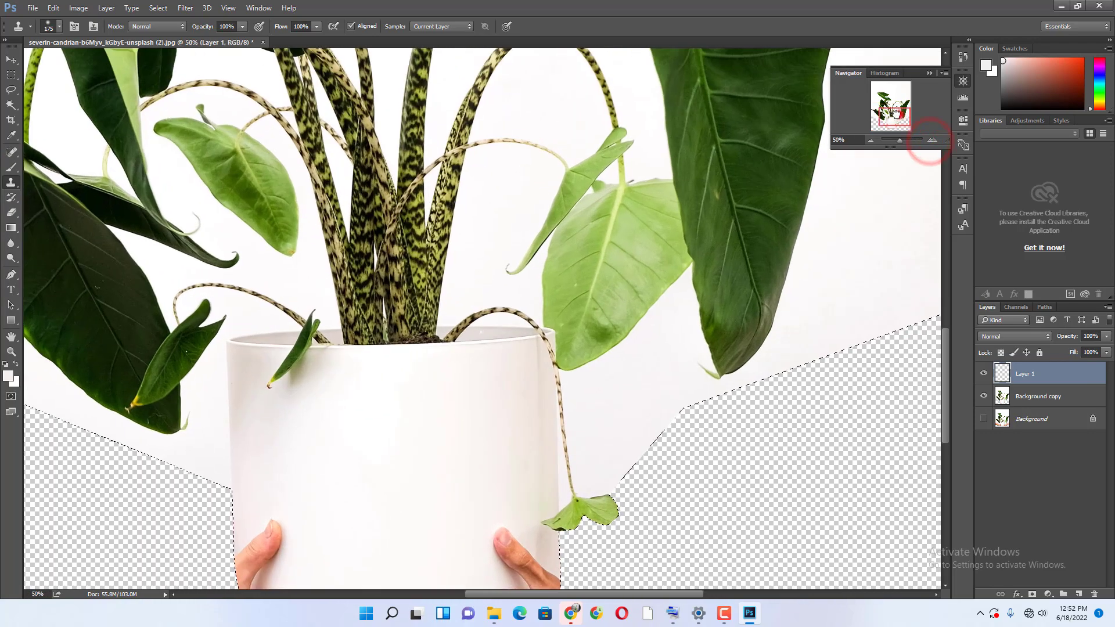
drag(890, 110, 892, 119)
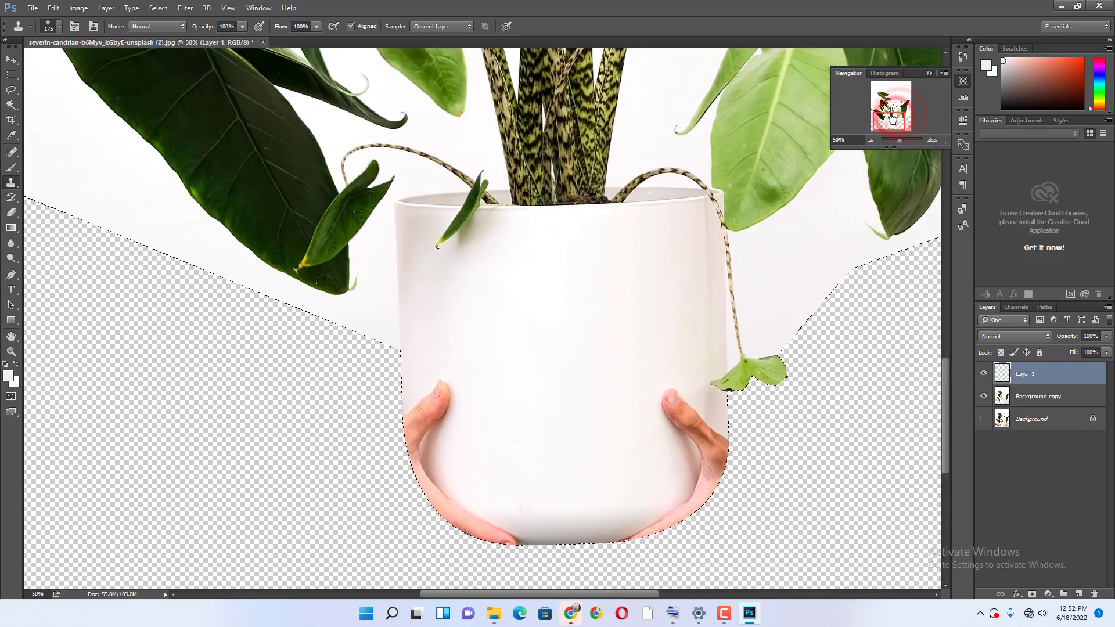
click(1038, 399)
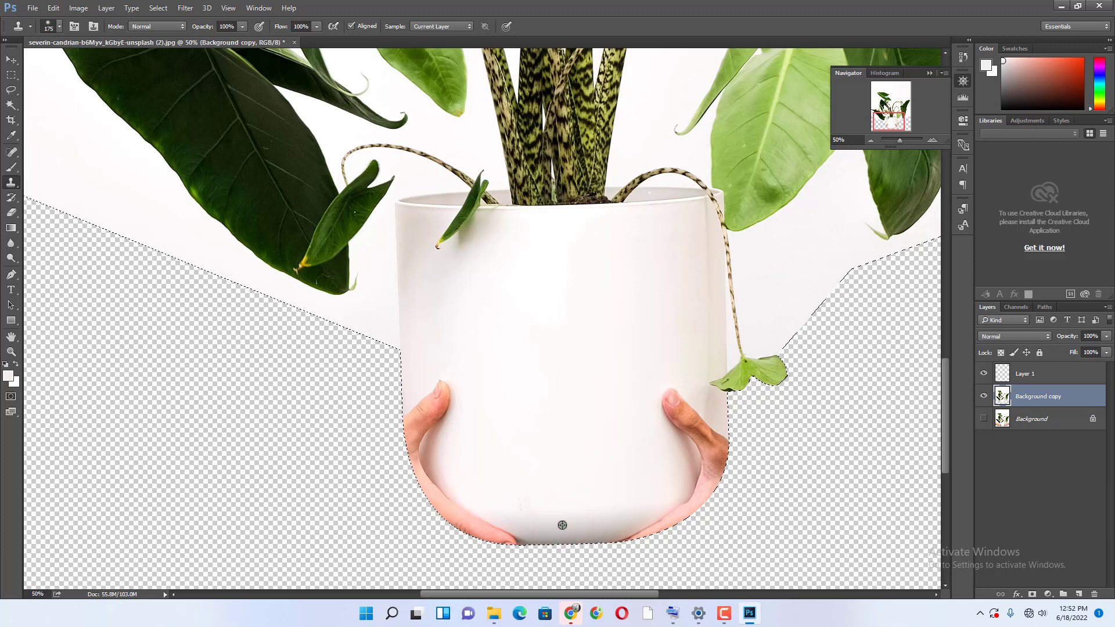
click(1044, 375)
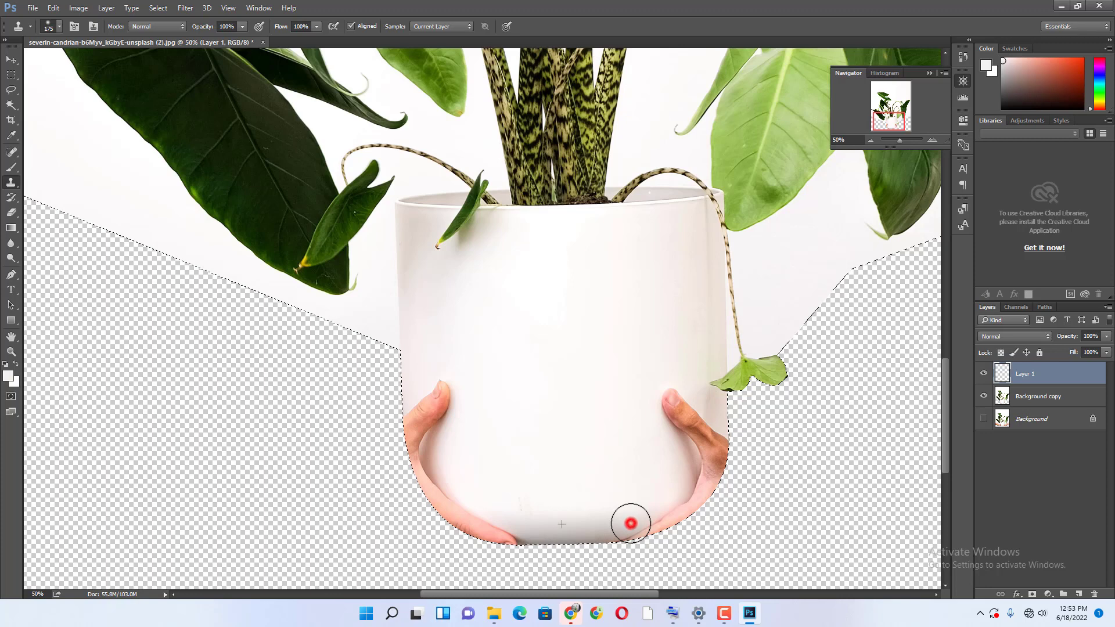
mouse_move(655, 522)
mouse_down()
mouse_move(625, 532)
mouse_move(675, 500)
mouse_move(704, 455)
mouse_move(712, 463)
mouse_up()
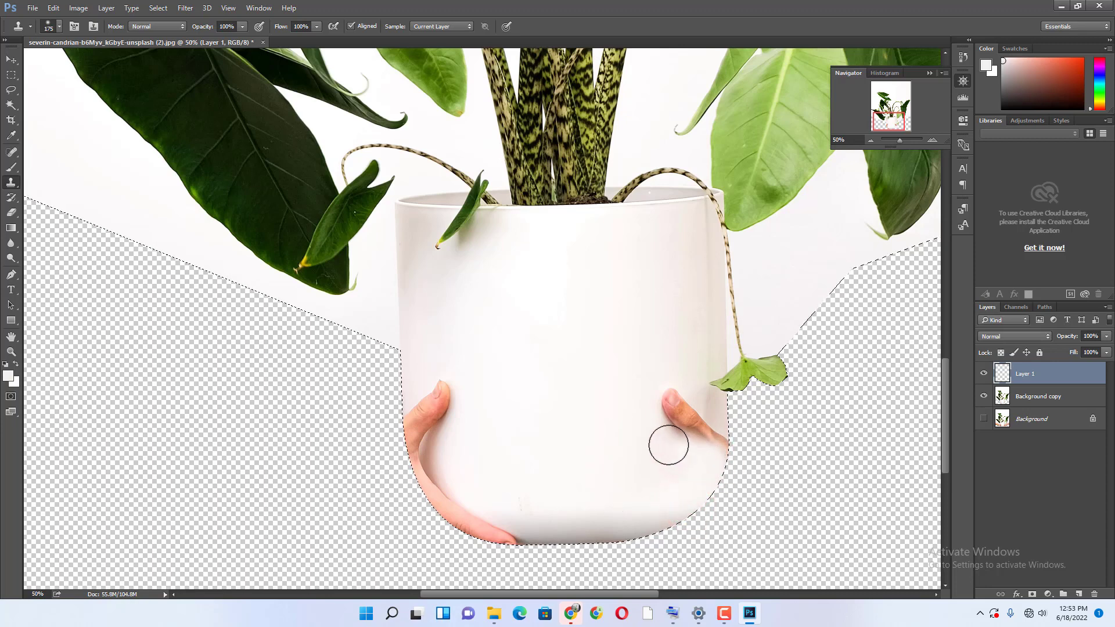
click(662, 401)
mouse_move(662, 401)
mouse_down()
mouse_move(681, 429)
mouse_move(679, 398)
mouse_move(691, 455)
mouse_move(695, 437)
mouse_move(682, 459)
mouse_move(660, 440)
mouse_move(708, 458)
mouse_up()
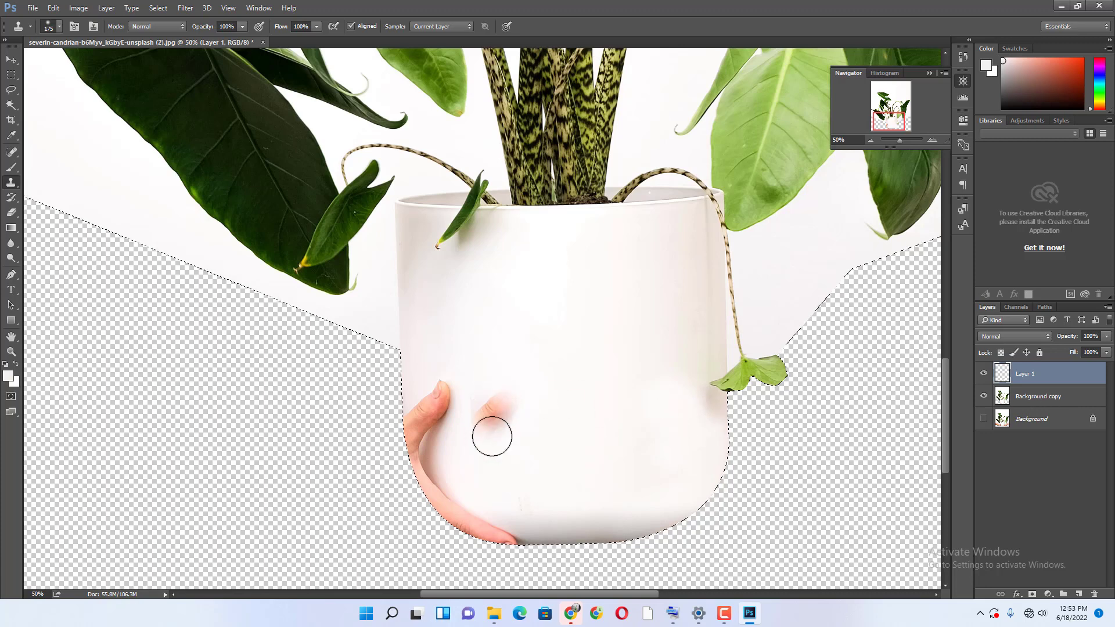
drag(578, 513, 561, 519)
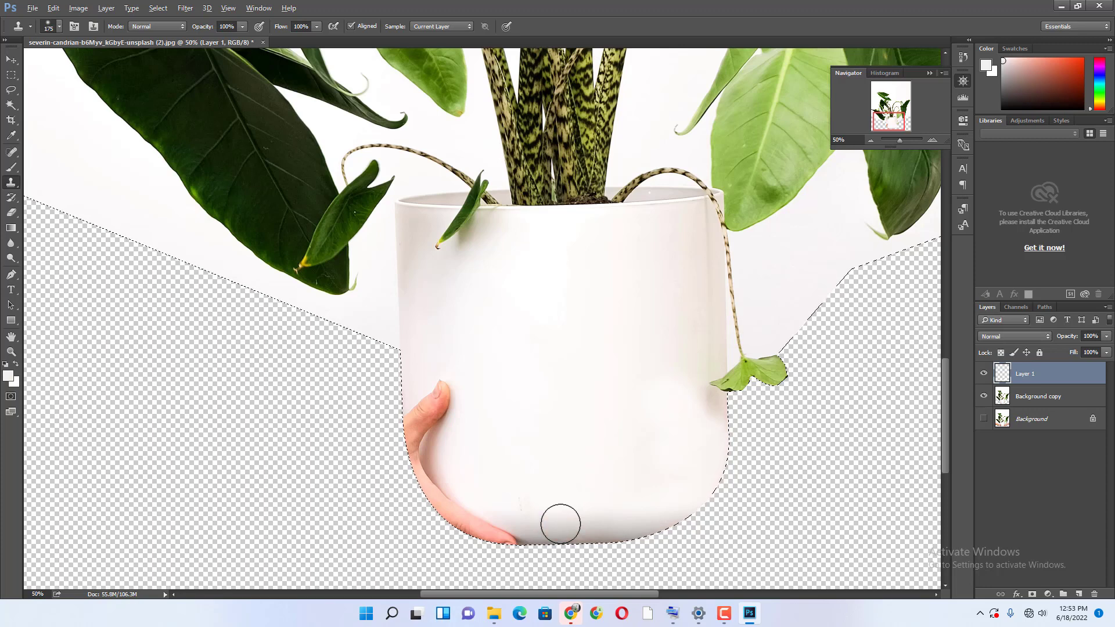
key(alt)
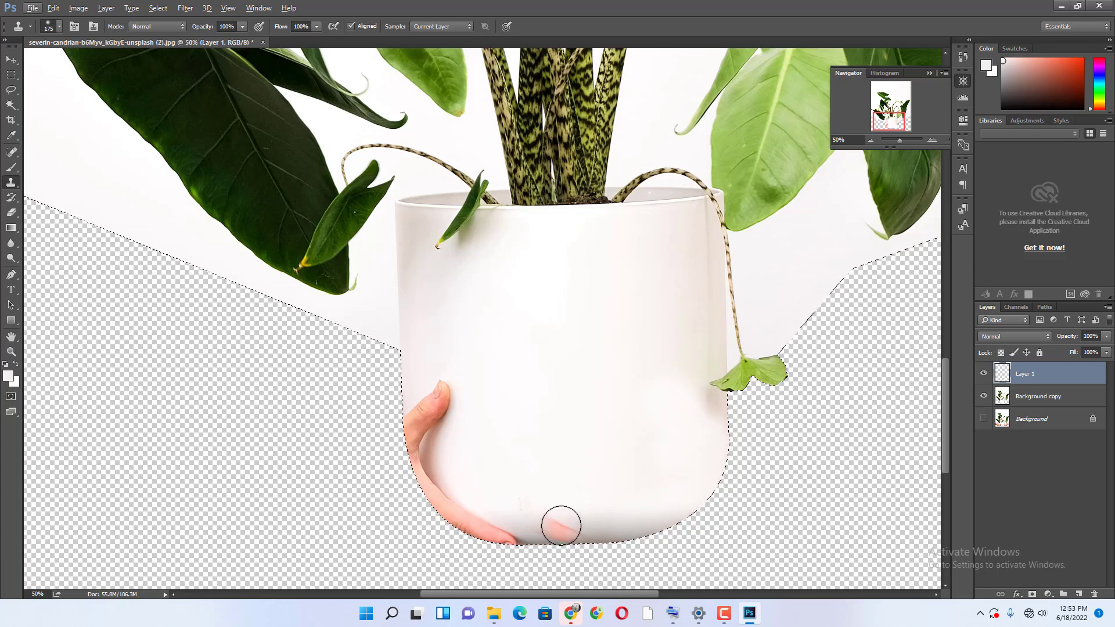
key(alt)
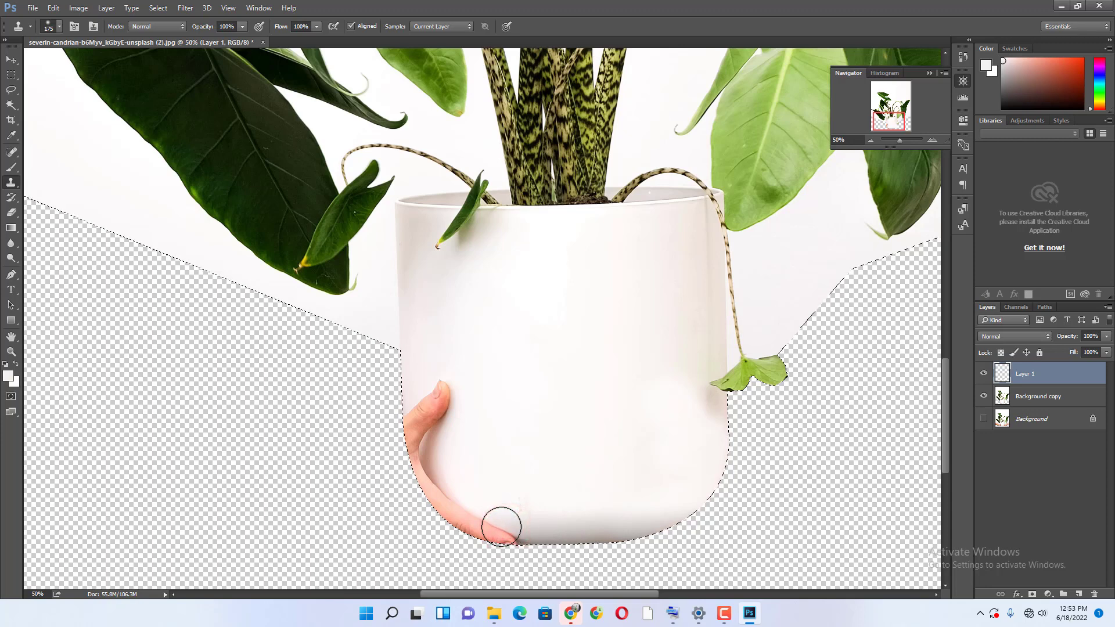
Sample clean pot surface from Background copy and clone it on Layer 1 over the hand and skin remnants on the pot's left side
click(1040, 396)
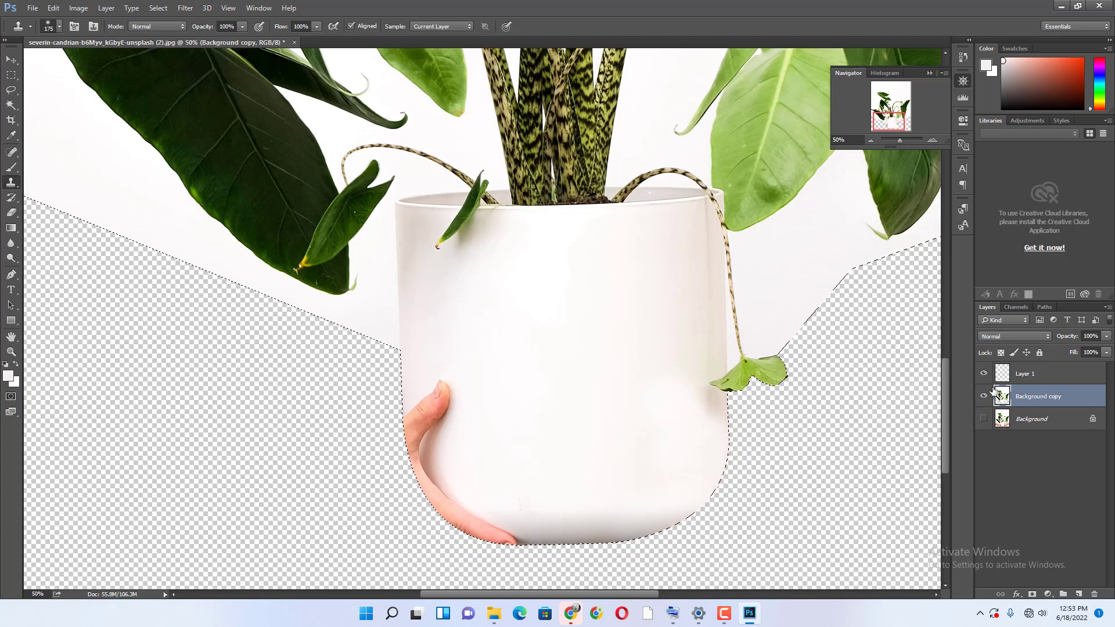
click(1025, 376)
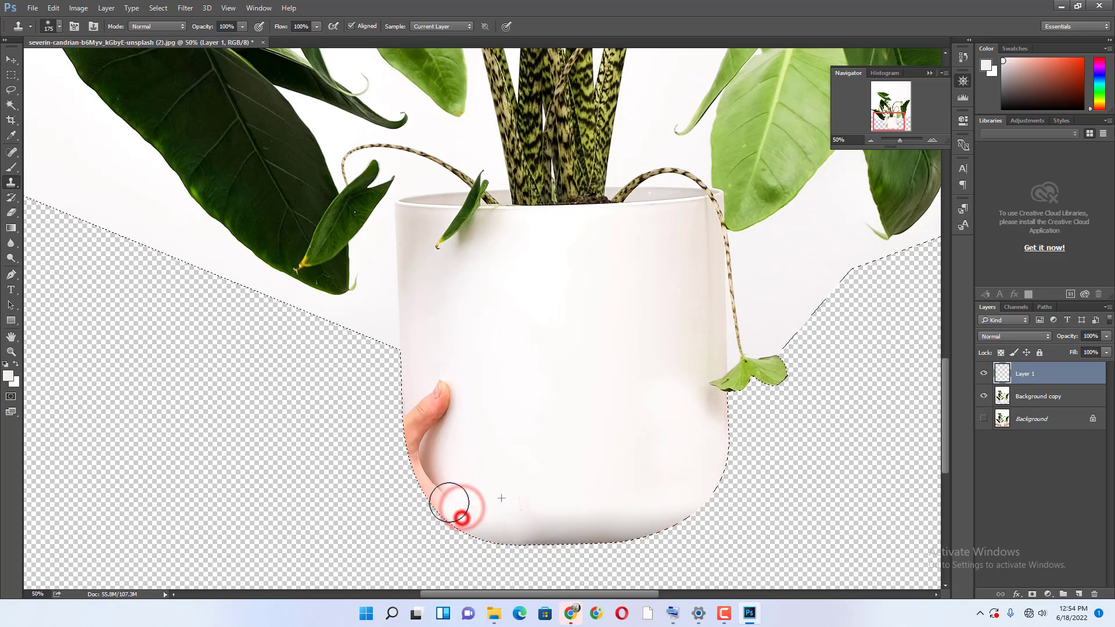
mouse_move(430, 453)
mouse_down()
mouse_move(430, 436)
mouse_move(443, 435)
mouse_move(443, 390)
mouse_move(428, 398)
mouse_move(420, 430)
mouse_up()
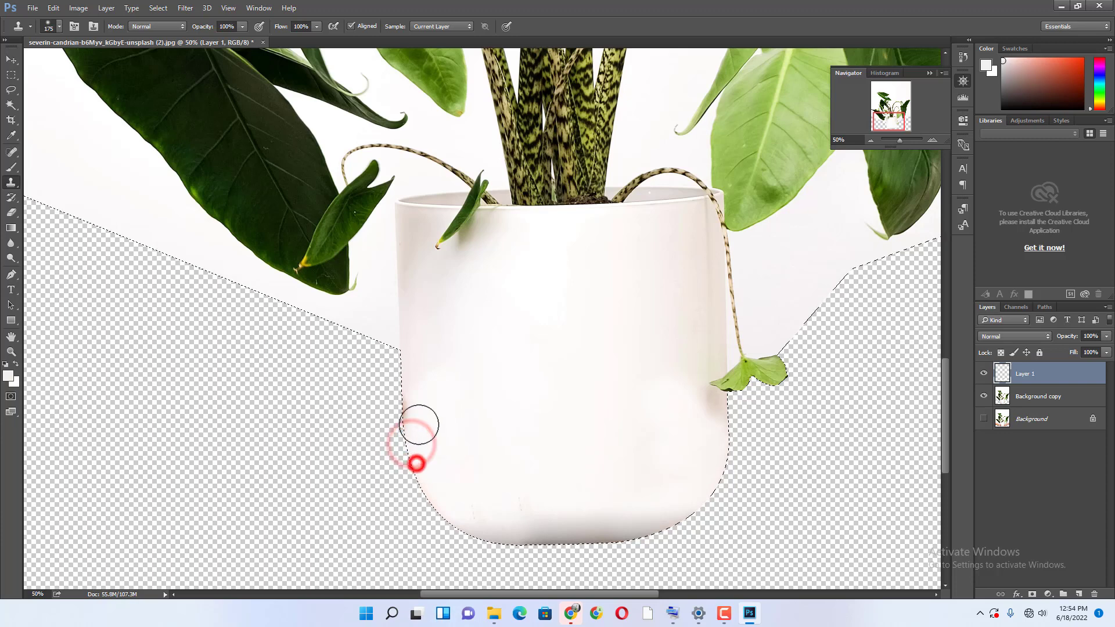
click(456, 428)
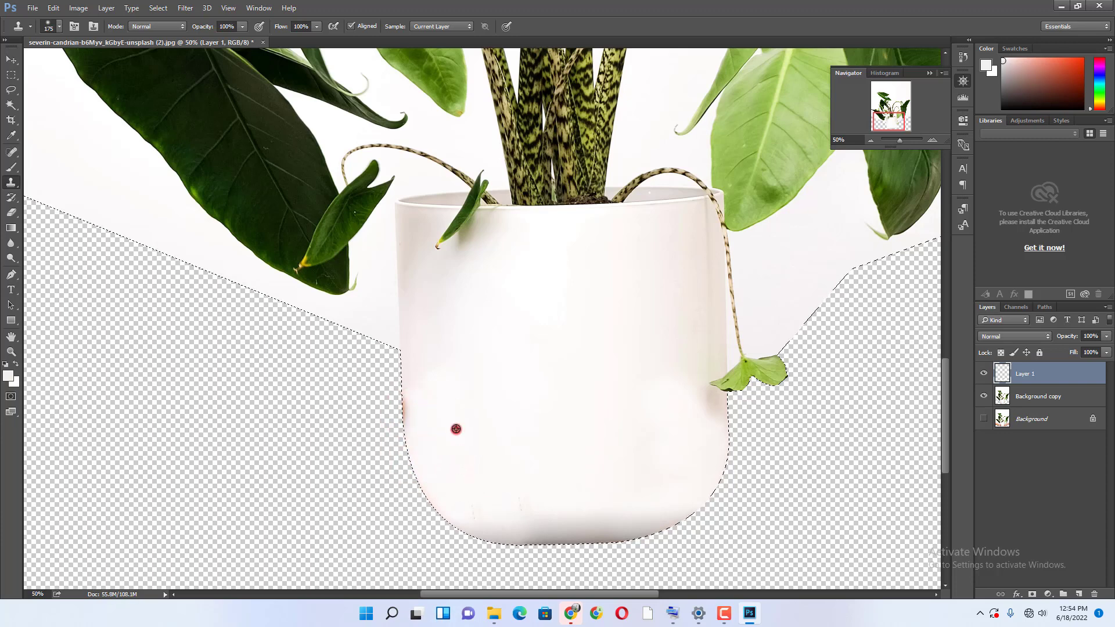
click(415, 403)
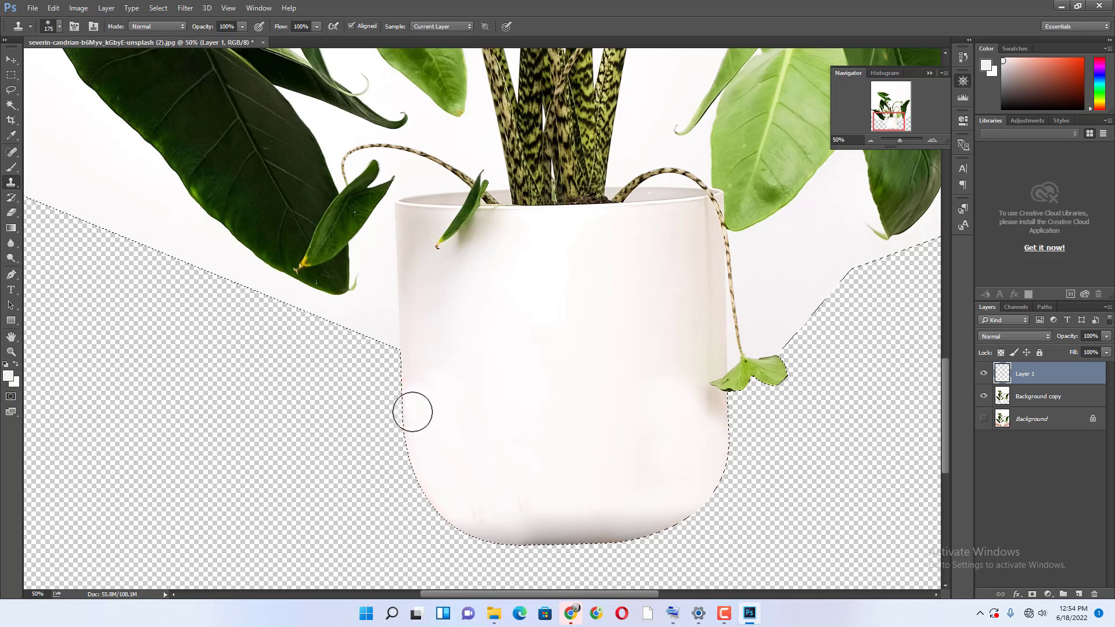
click(437, 482)
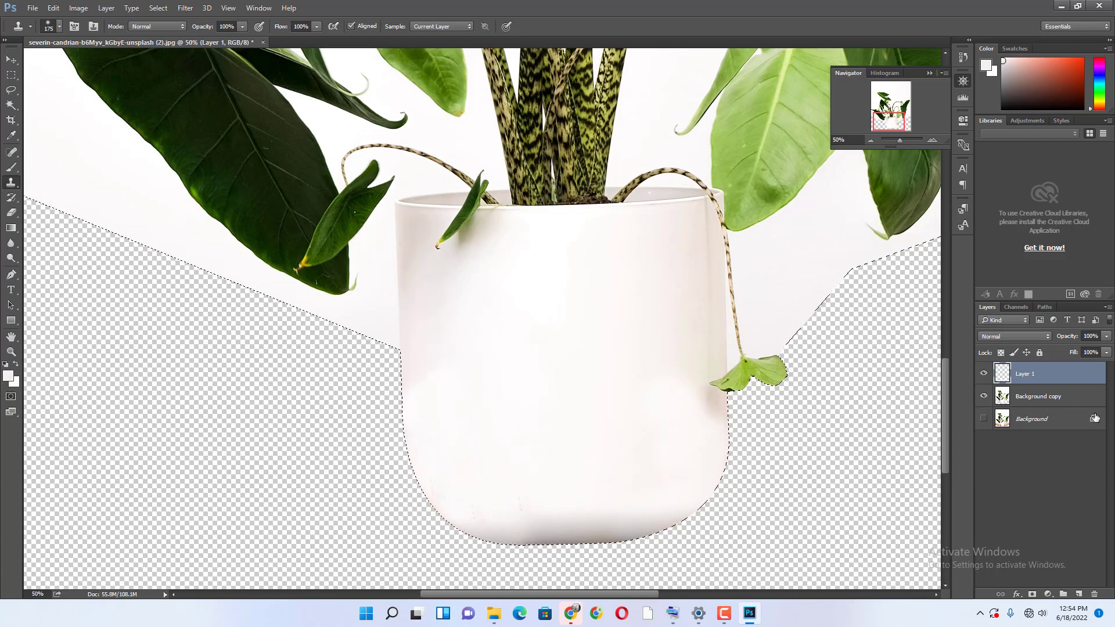
Add a new layer above Layer 1 and set up a soft 250 px brush with 0% hardness, 47% opacity and 42% flow
click(1078, 594)
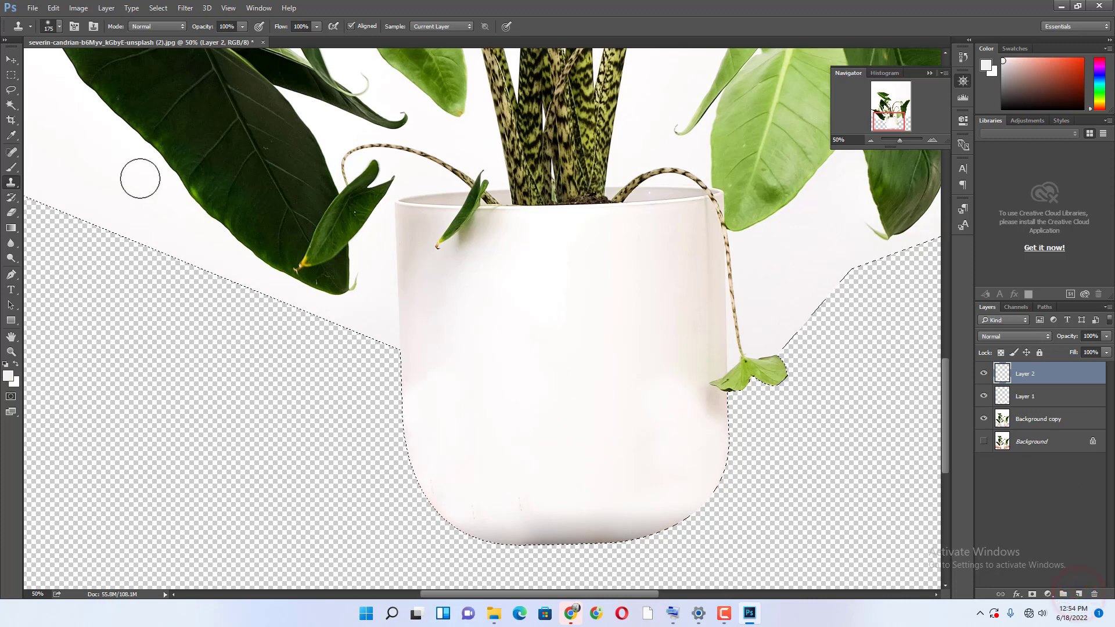
click(12, 167)
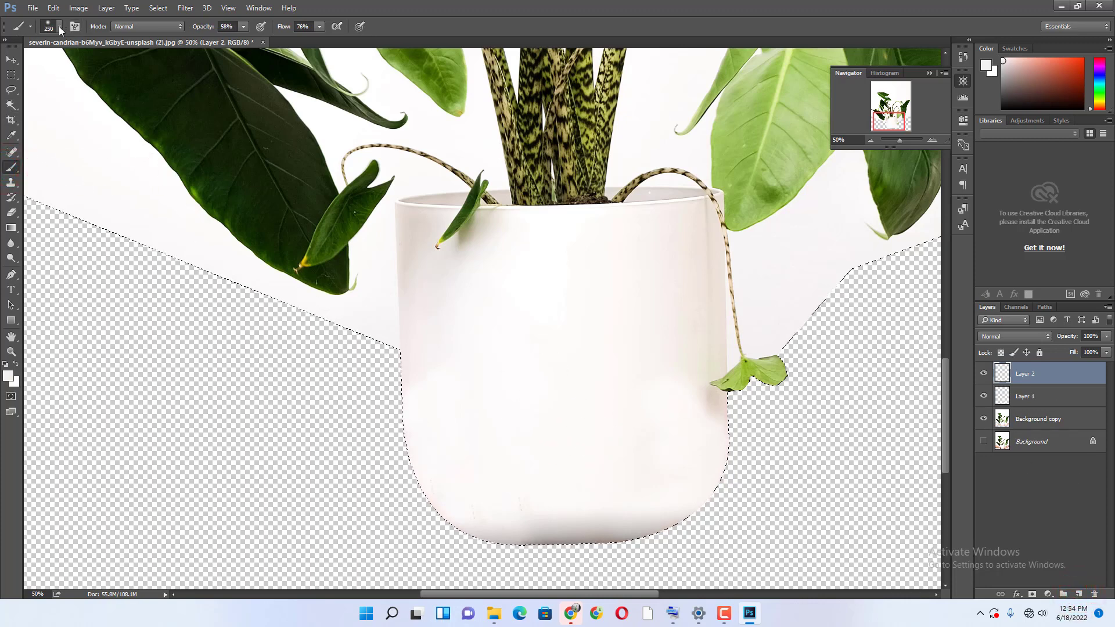
click(59, 26)
click(42, 118)
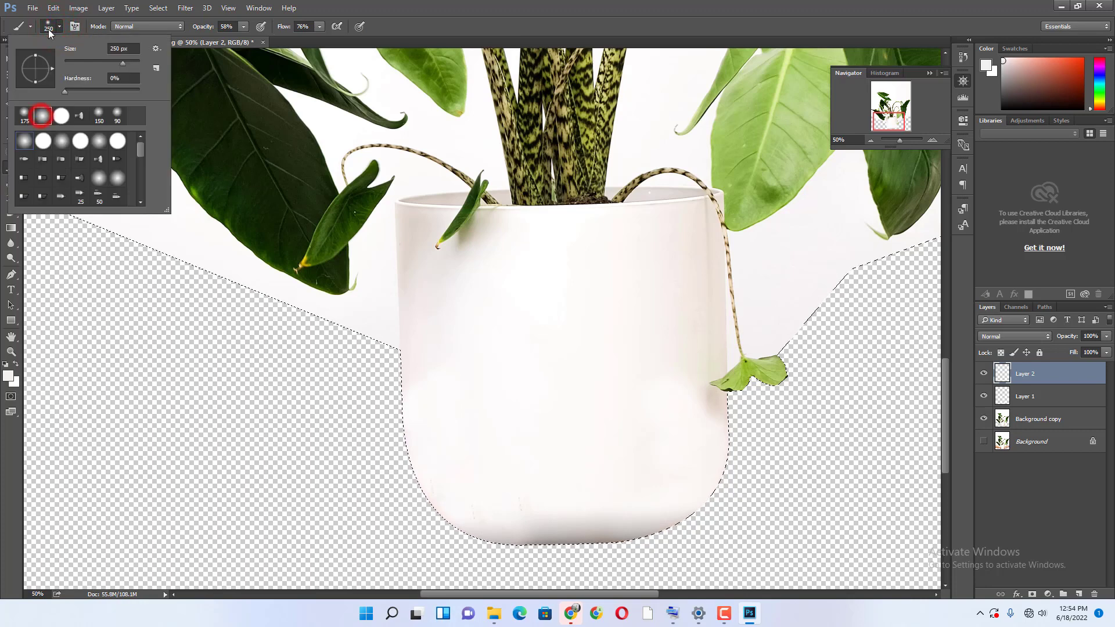
click(59, 26)
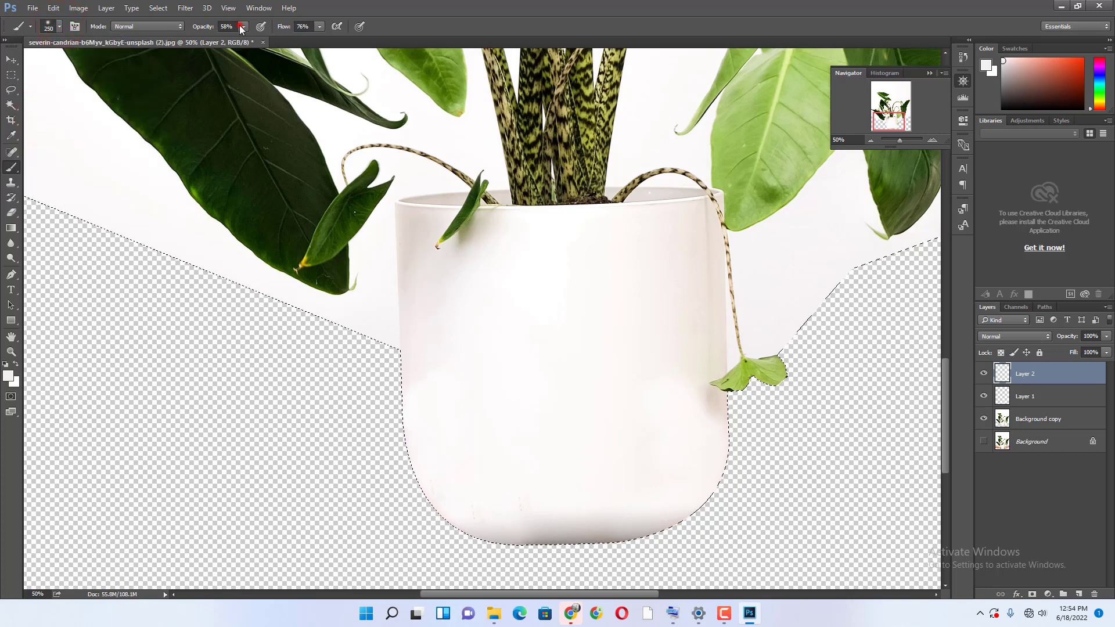
drag(237, 40, 237, 40)
click(320, 27)
Sample the gray b9b4b0 from the pot's base shadow and brush it at 200 px along the pot's lower curved edges on Layer 2
click(9, 377)
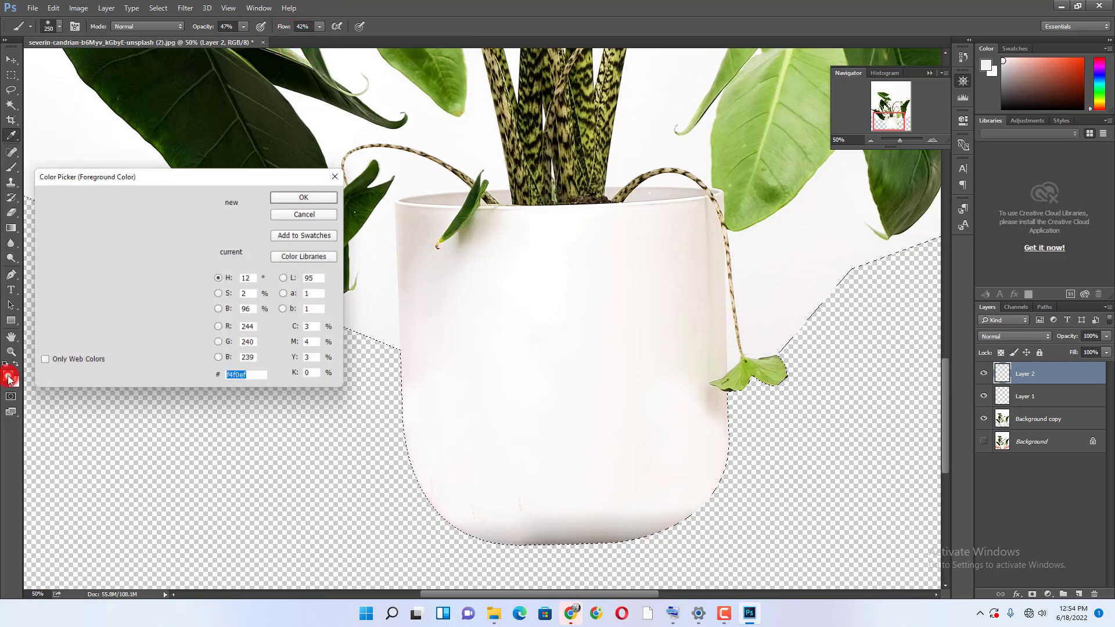
click(567, 533)
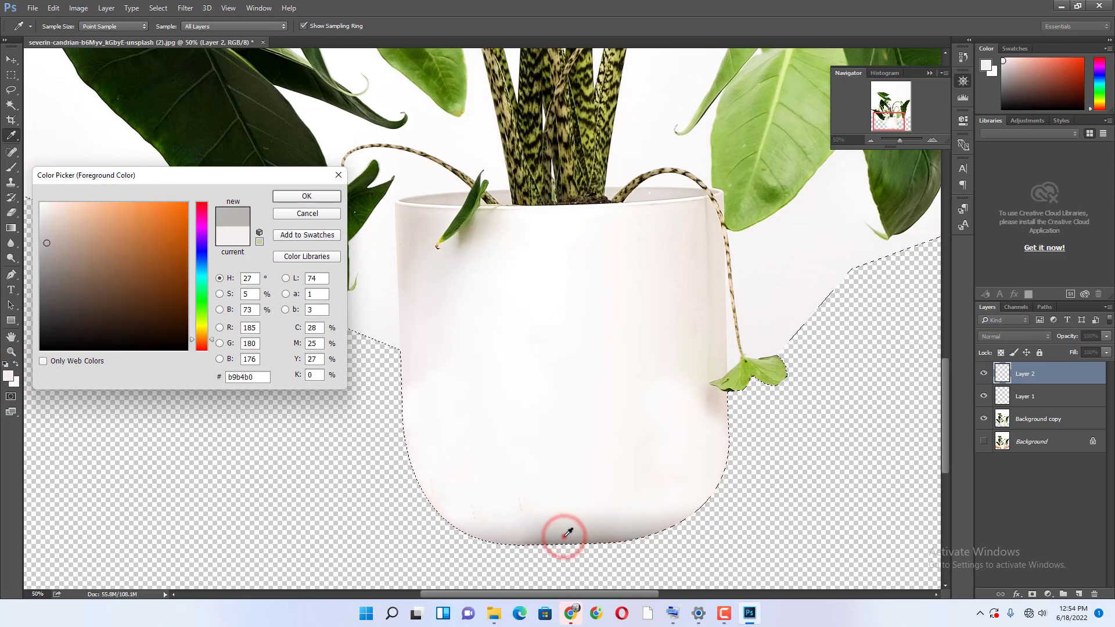
click(323, 197)
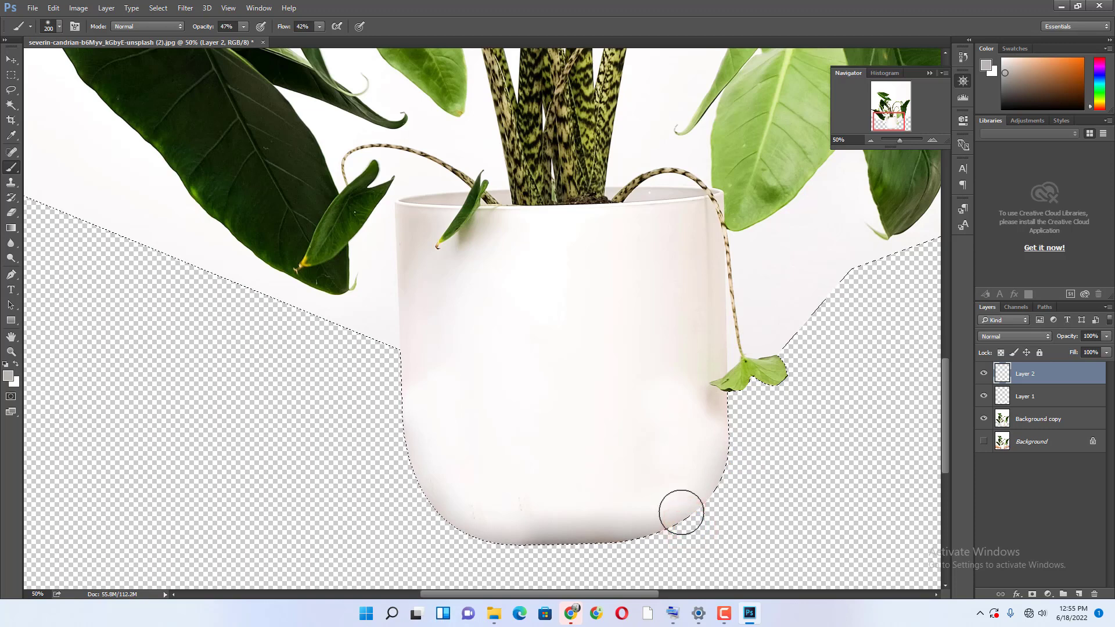
click(680, 512)
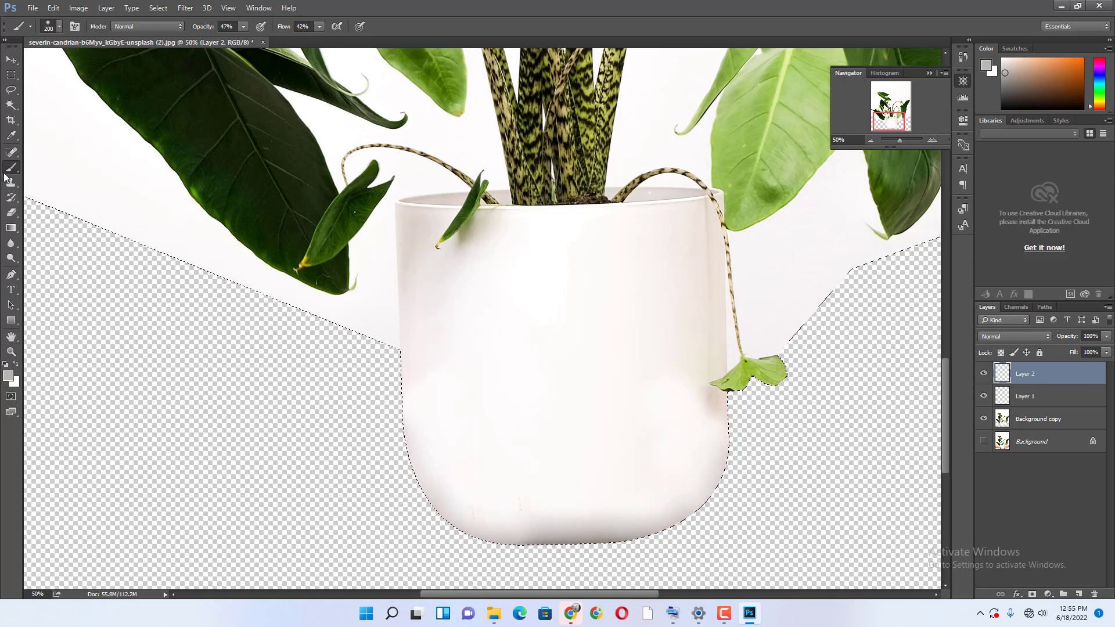
Sample the off-white f3efe6 from the pot's right side and brush it over the lower right pot surface on Layer 2
click(8, 376)
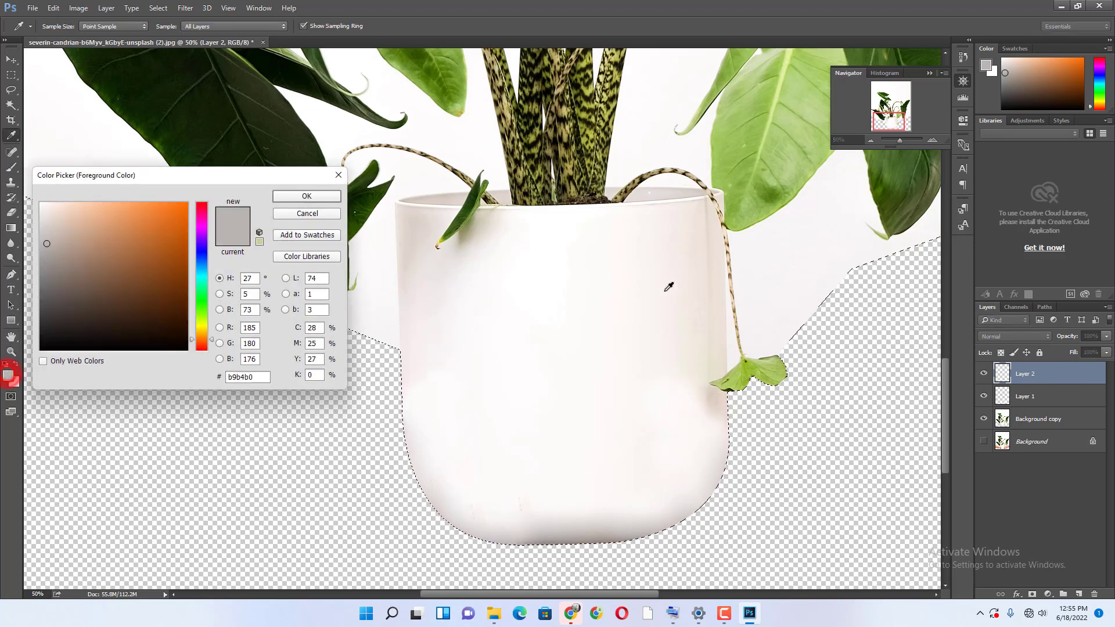
click(679, 323)
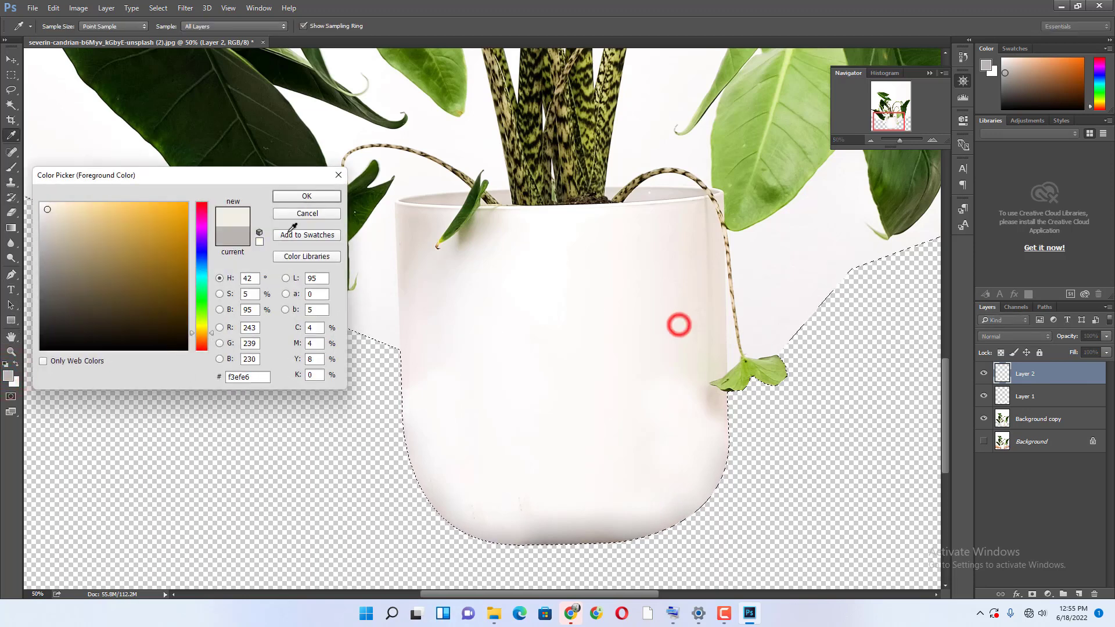
click(303, 197)
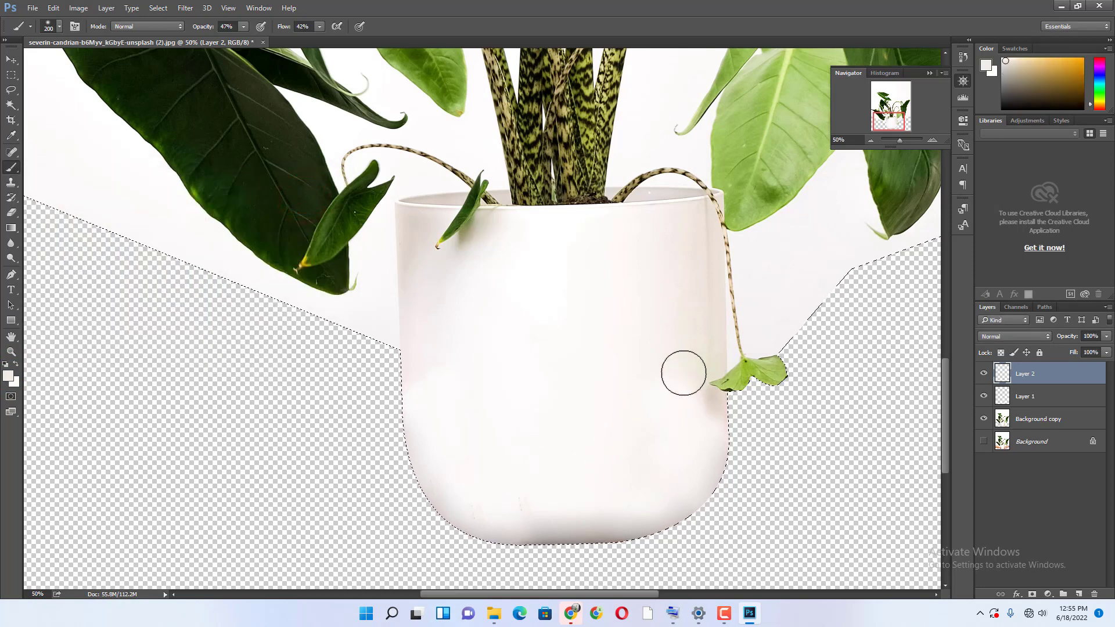
drag(685, 373, 677, 428)
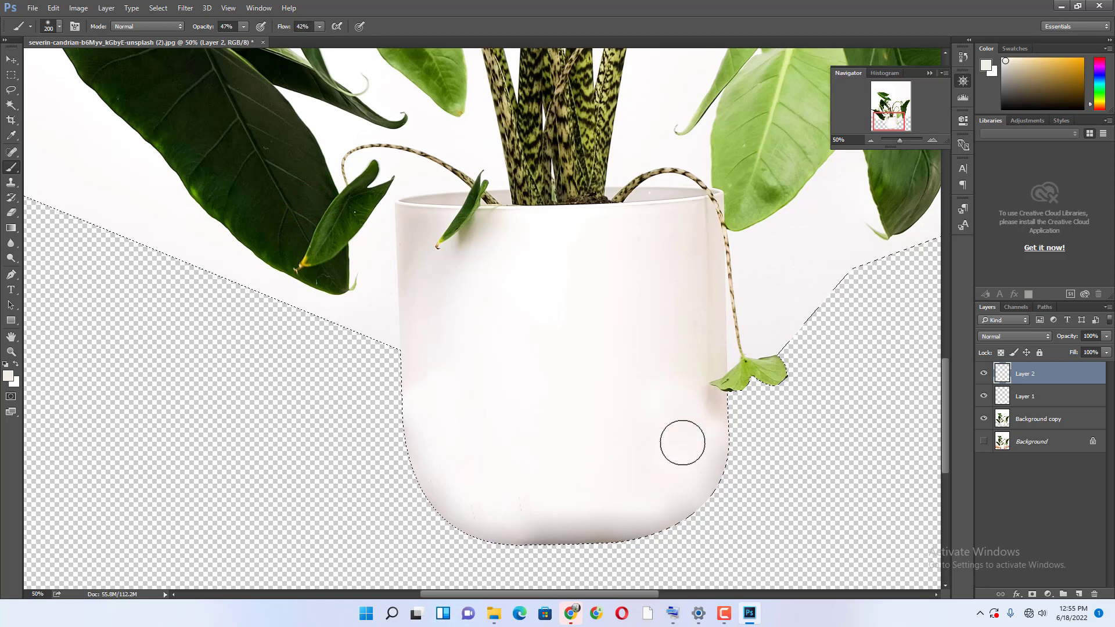
click(694, 406)
click(659, 384)
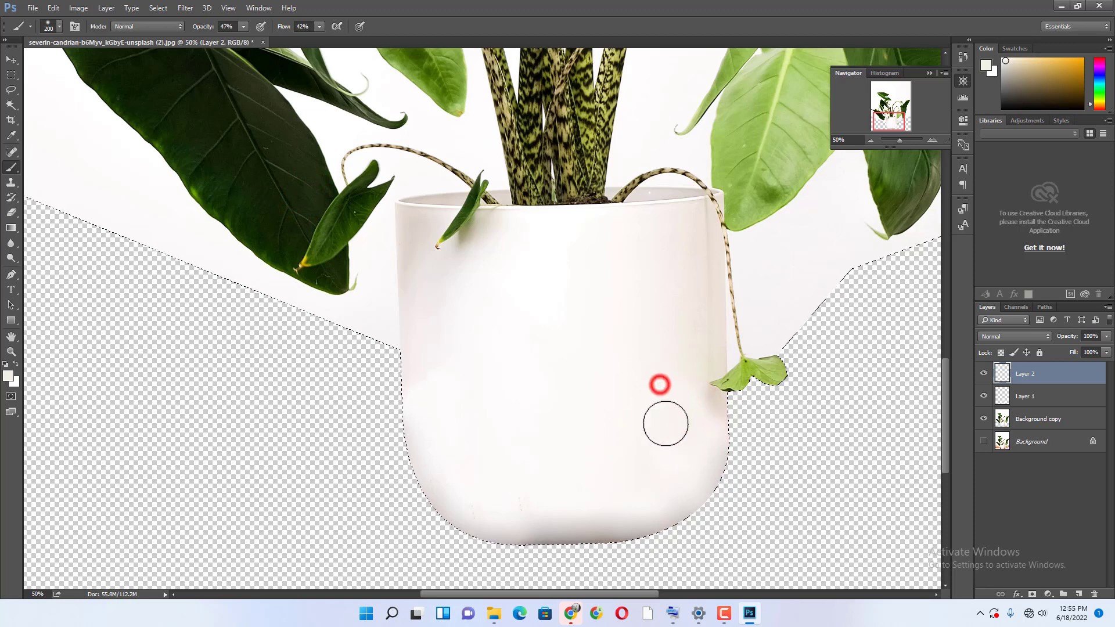
click(694, 433)
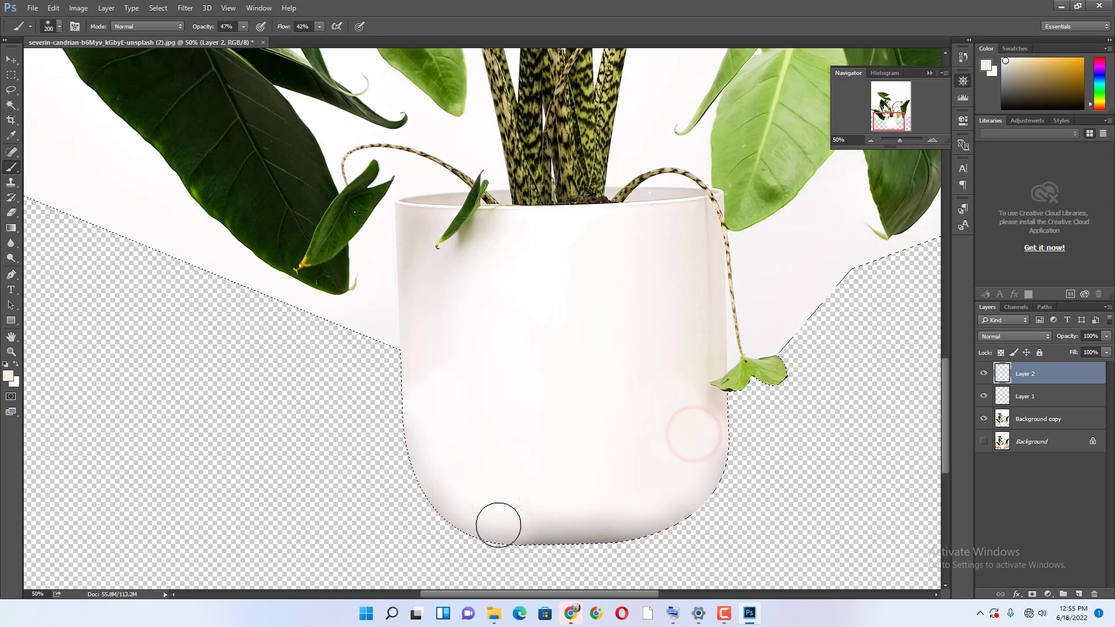
Sample the pale tone near the pot's left edge and brush it down the lower left side on Layer 2
click(9, 377)
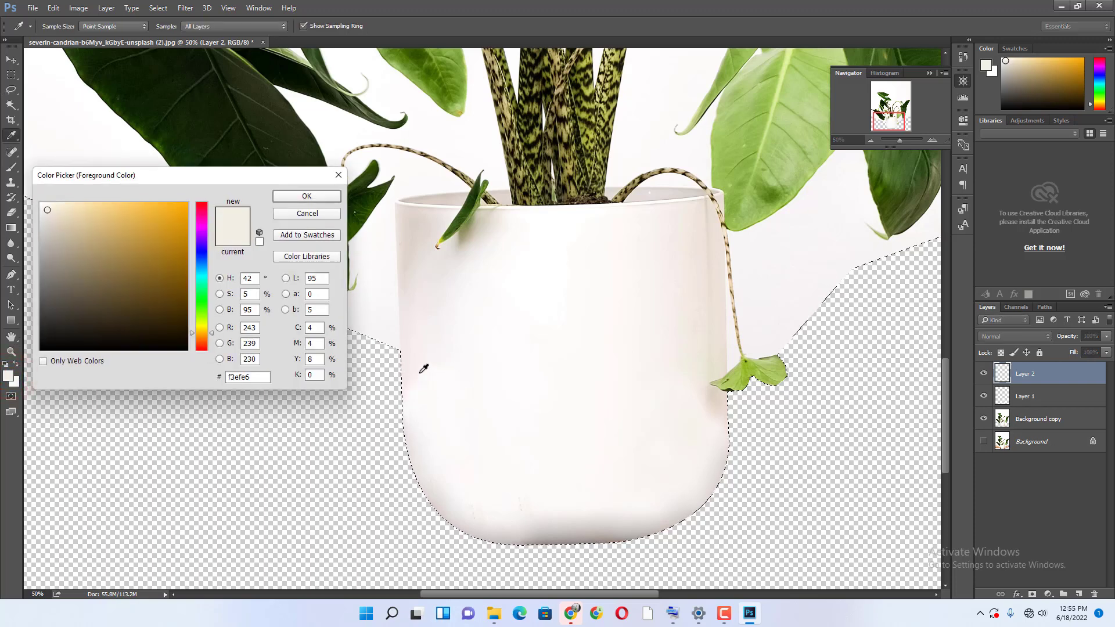
click(416, 346)
click(293, 197)
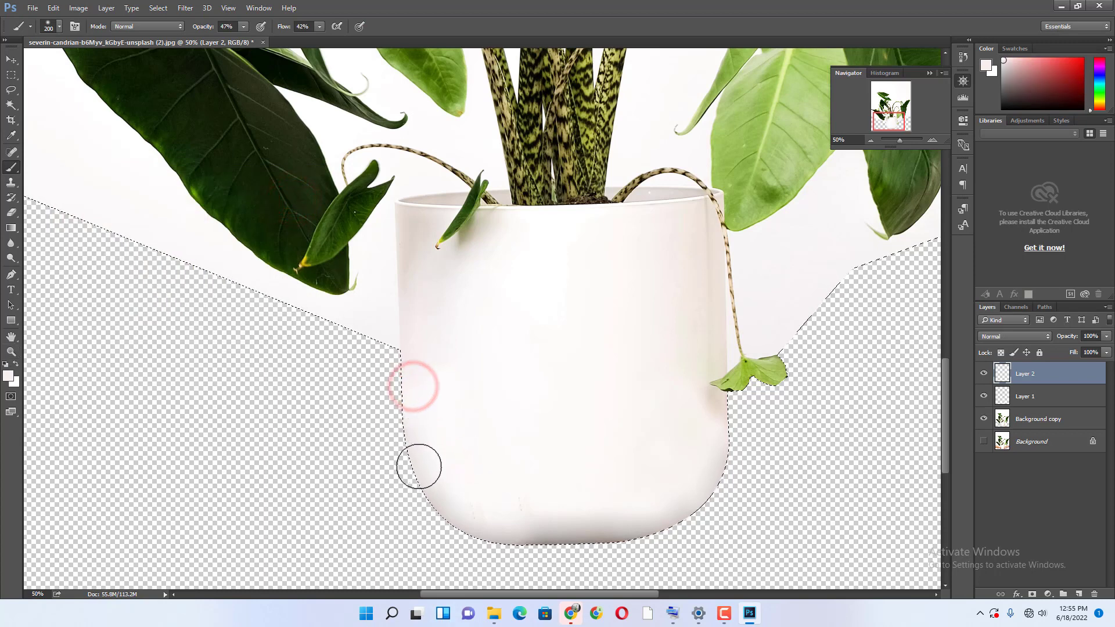
Make Background copy the active layer and invert the selection so it covers the transparent area around the pot
click(872, 142)
click(873, 142)
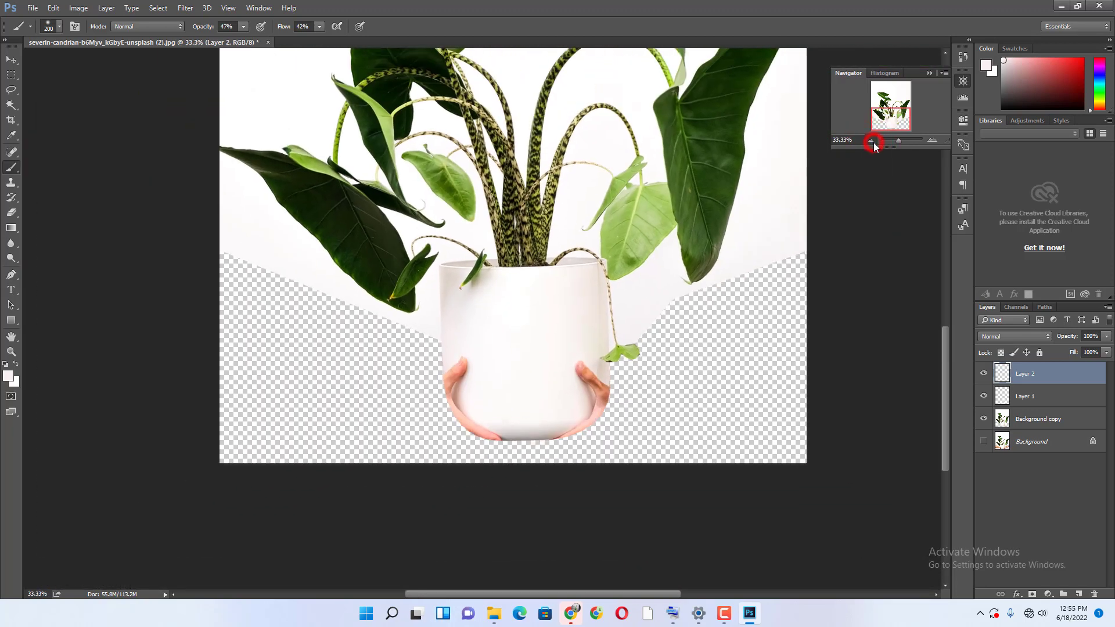
click(872, 141)
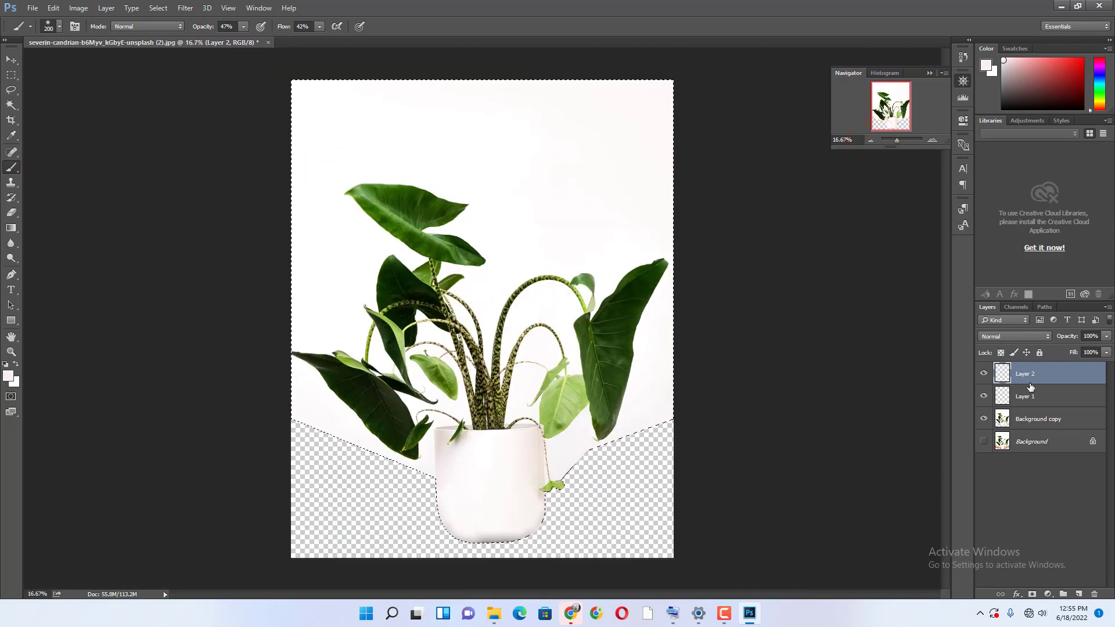
click(1023, 422)
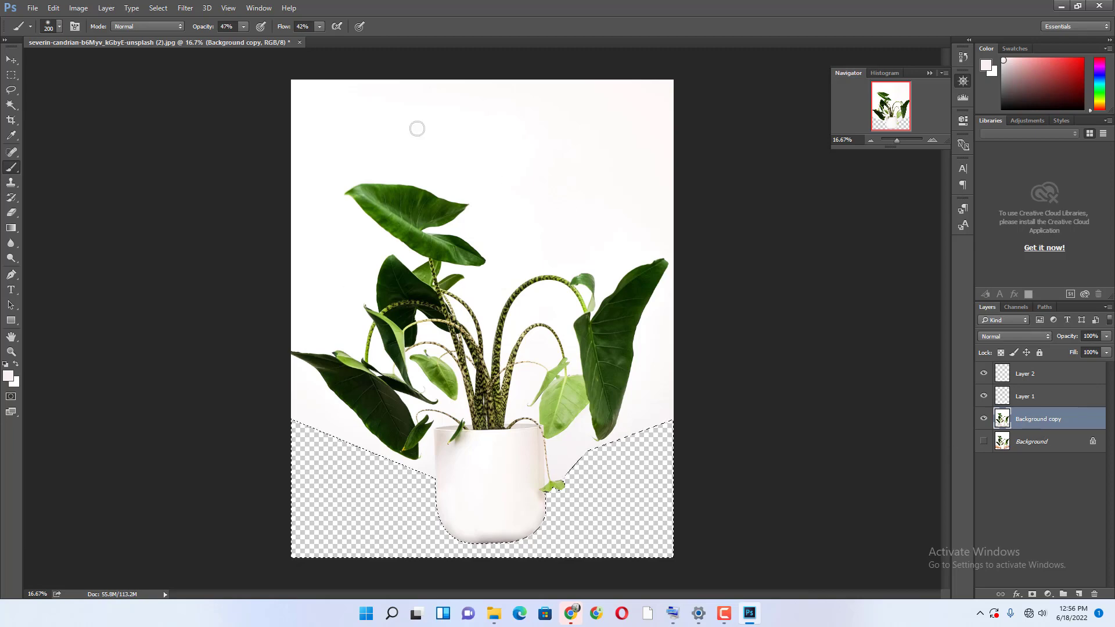
Fill the selected transparent area on Background copy with backdrop color fcfafb, using Normal mode and 100% opacity
click(51, 10)
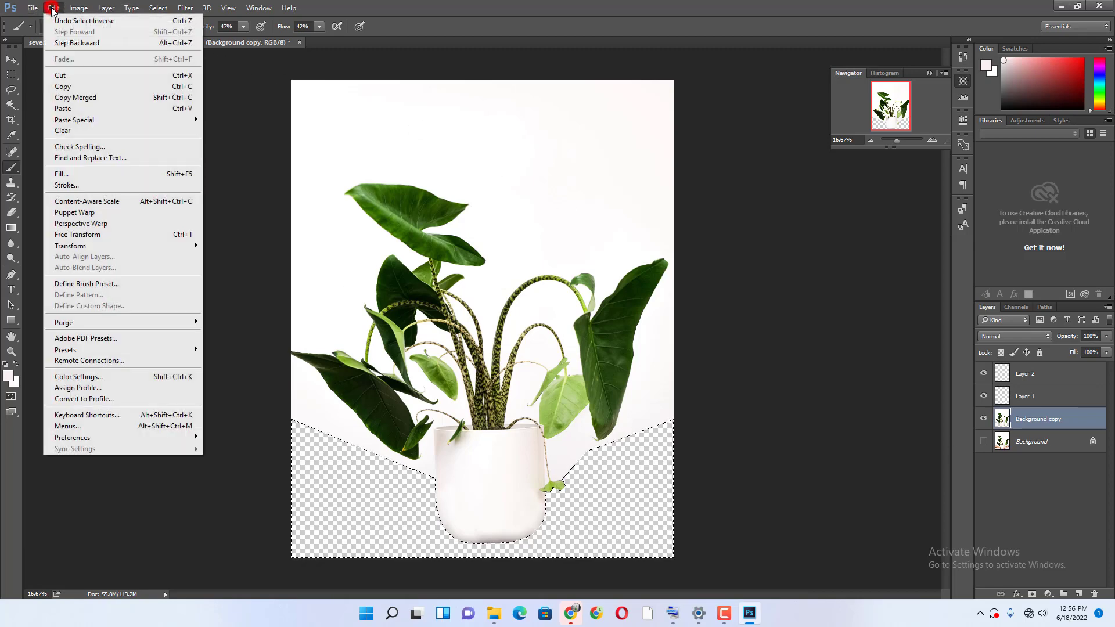
click(75, 176)
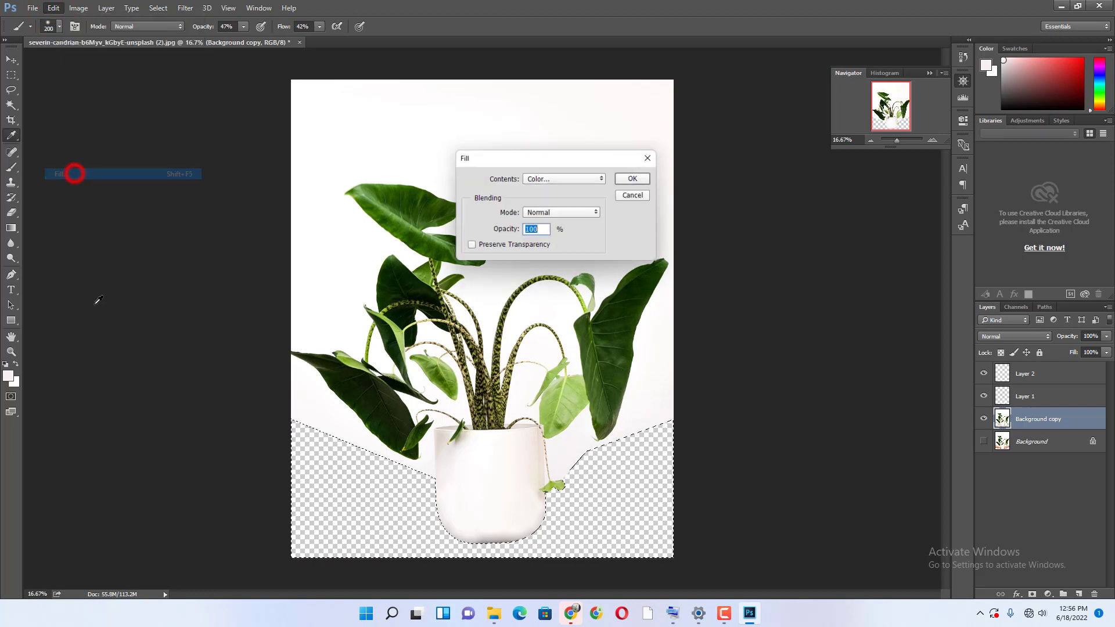
click(576, 180)
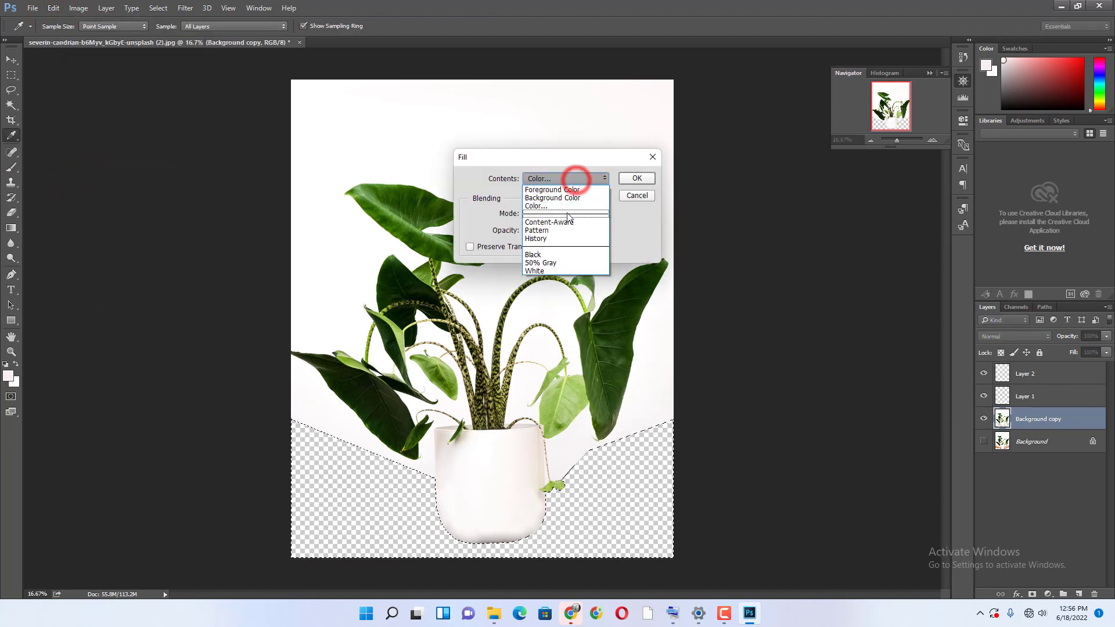
click(569, 185)
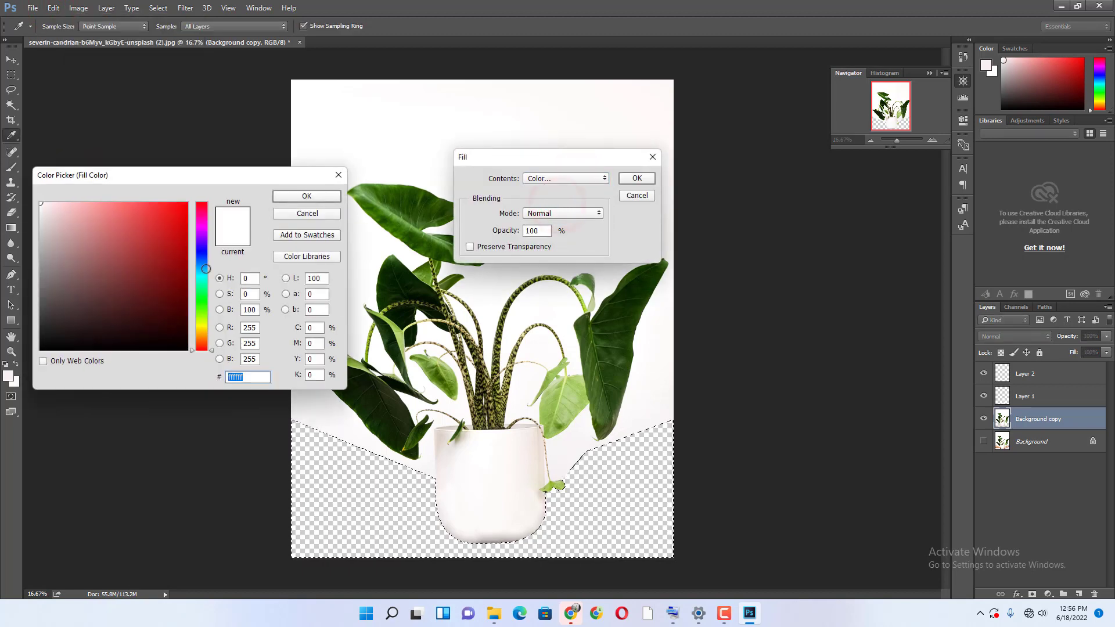
click(641, 406)
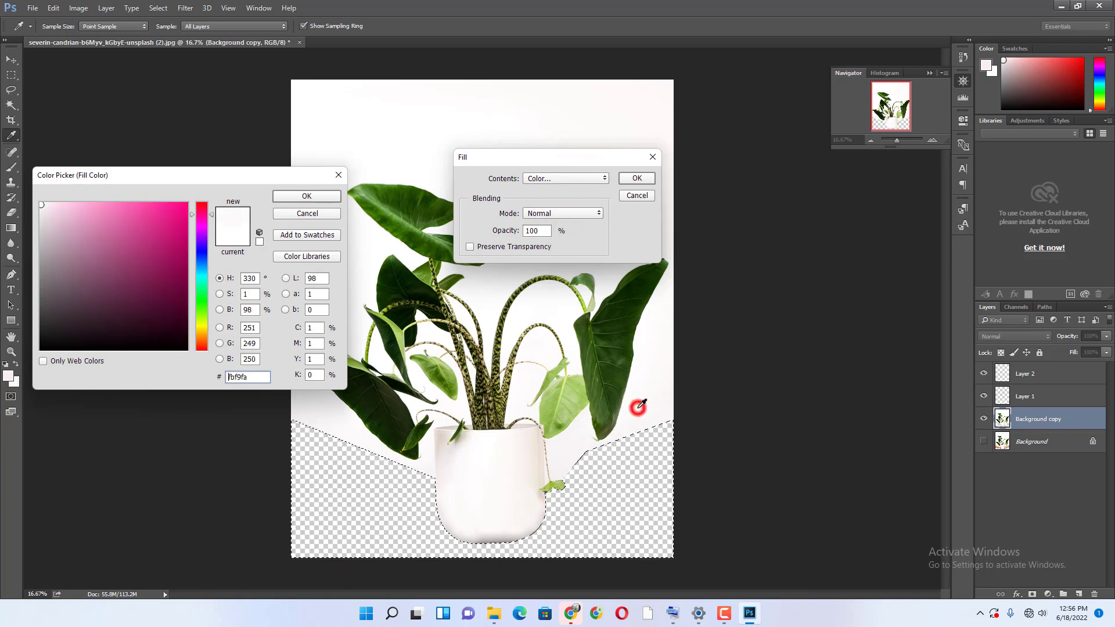
click(333, 422)
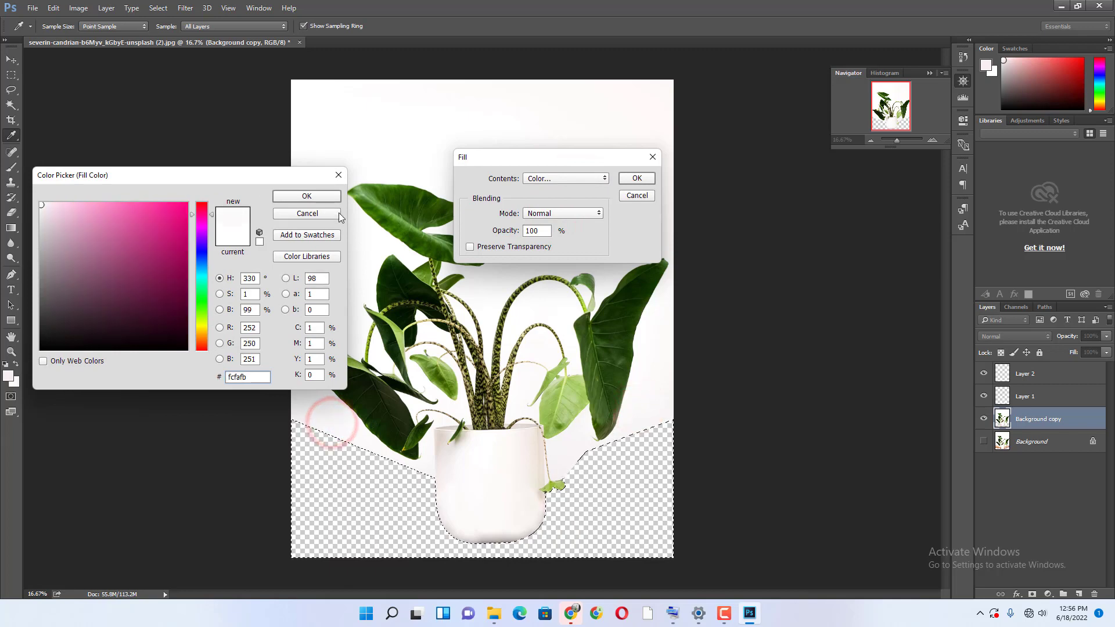
click(285, 195)
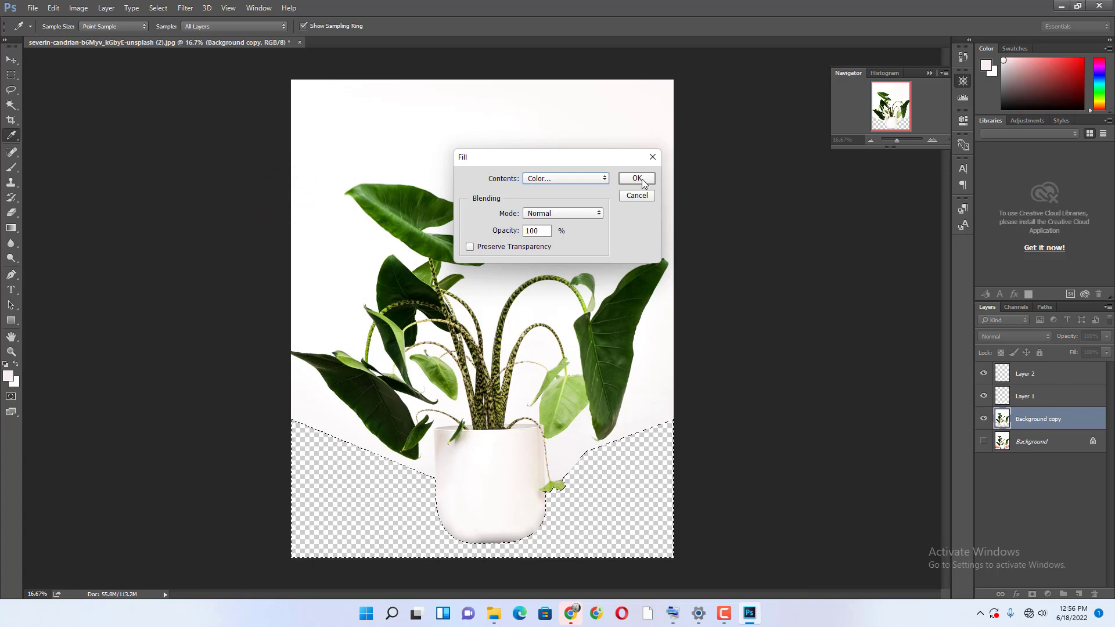
click(642, 181)
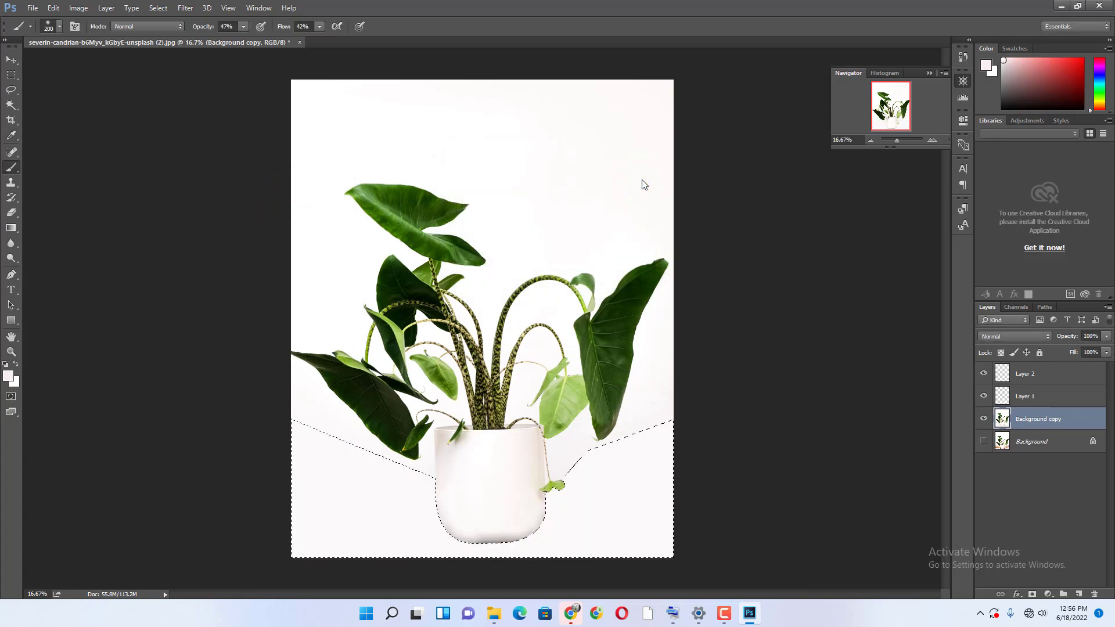
Deselect the filled area and collapse the floating Navigator
key(ctrl+d)
click(929, 73)
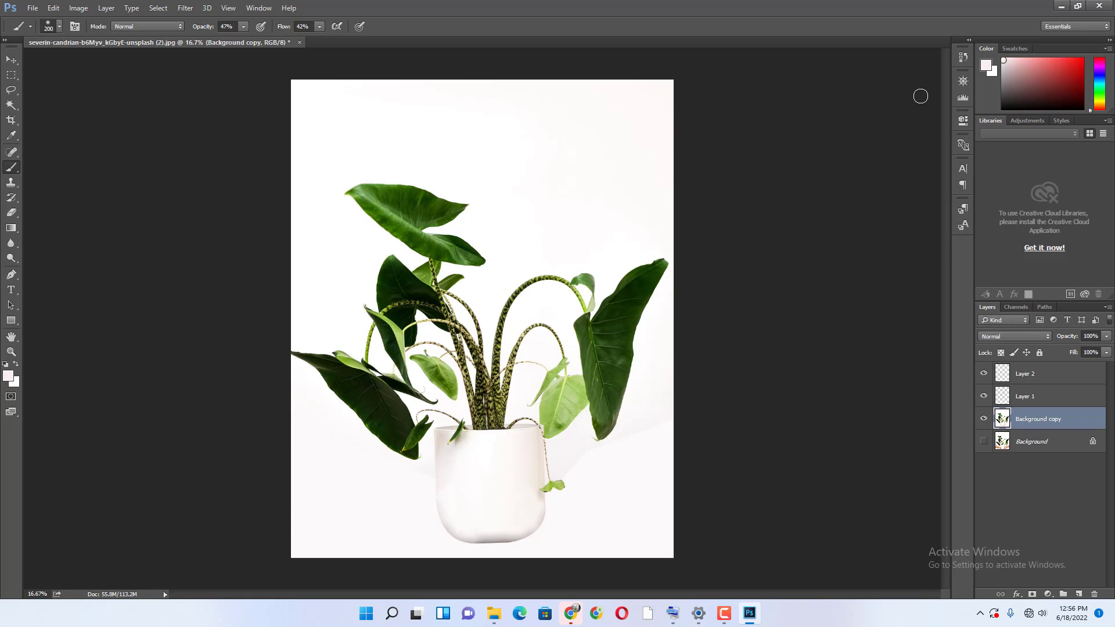
click(724, 616)
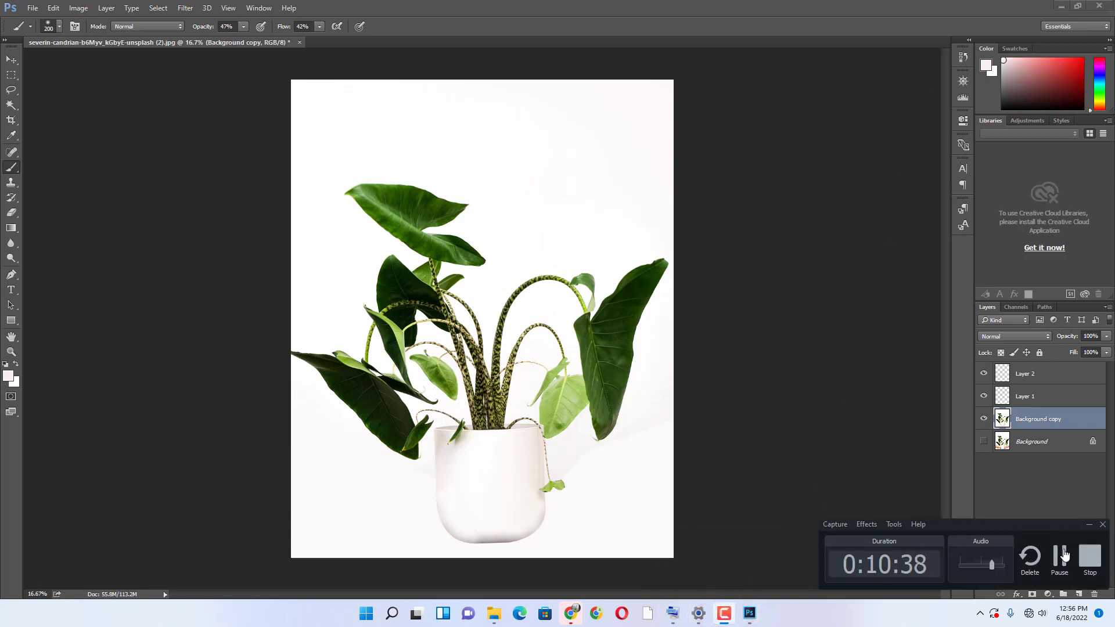